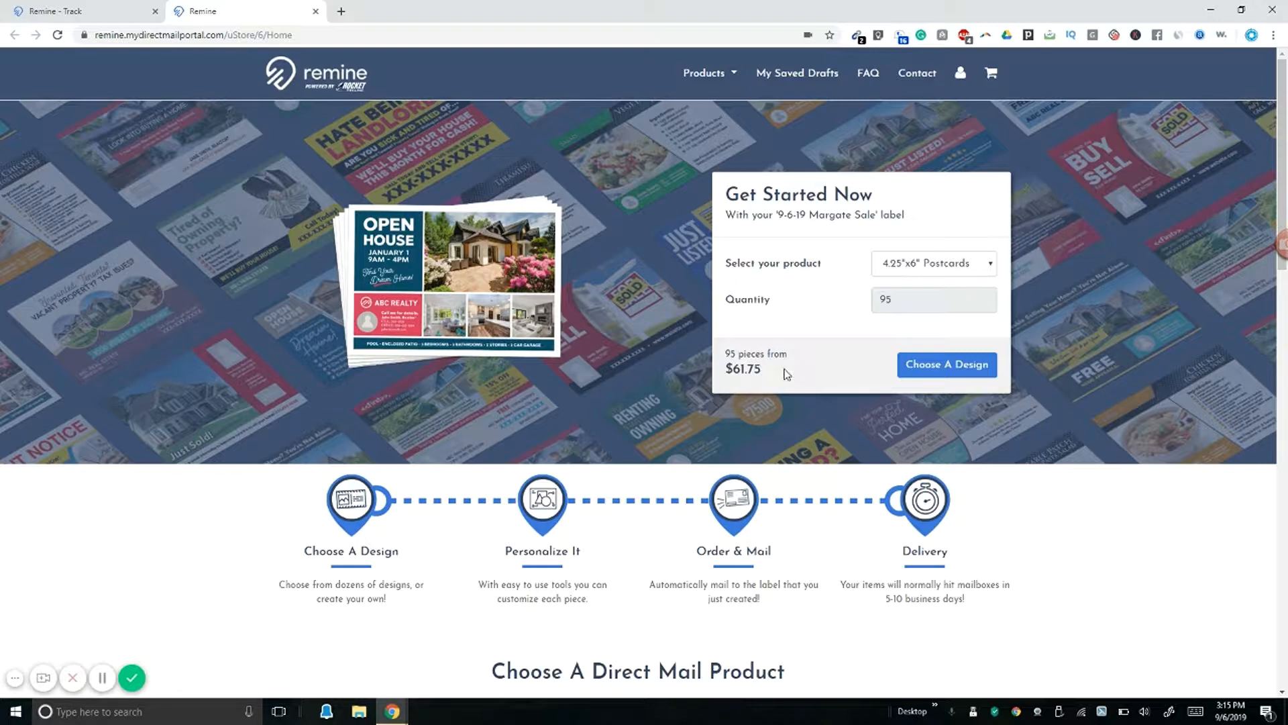
key(XF86Calculator)
text(61.75)
drag(751, 95, 419, 114)
text(/)
text(98)
key(Return)
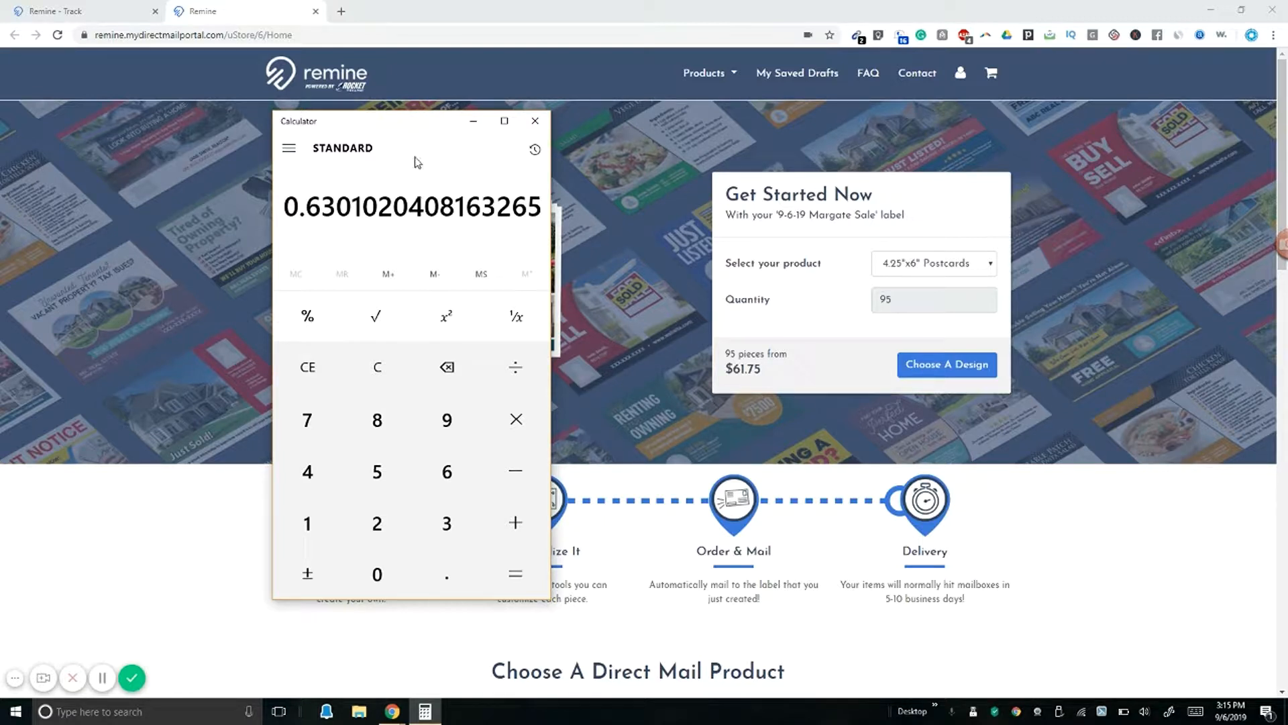
drag(414, 134, 417, 152)
text(-)
text(19)
key(Return)
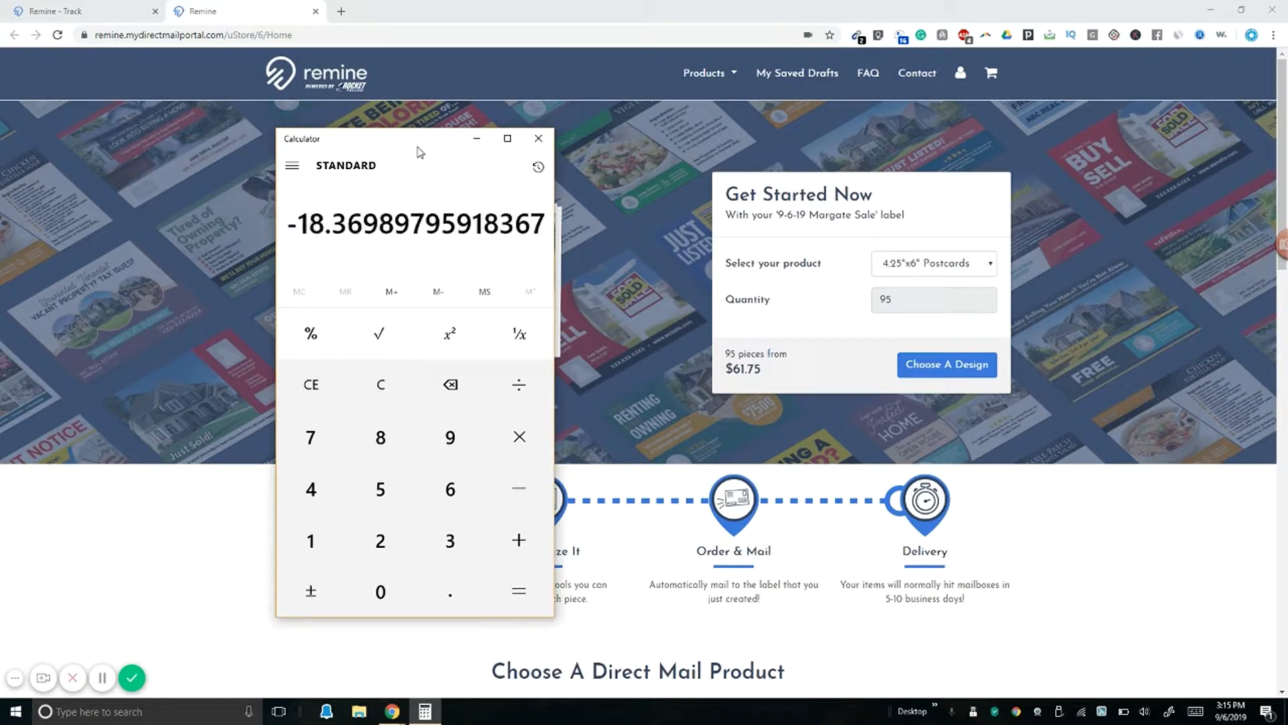
click(373, 386)
text(61.75/95)
key(Return)
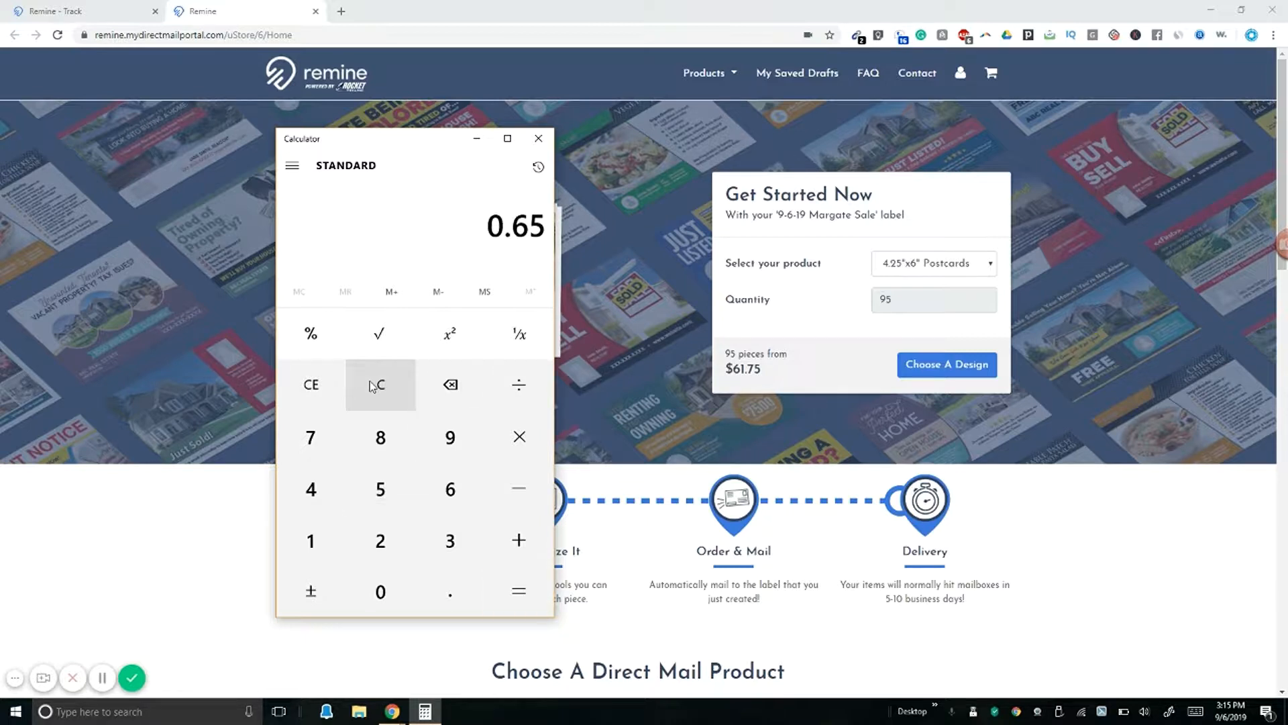
text(-0.49)
key(Return)
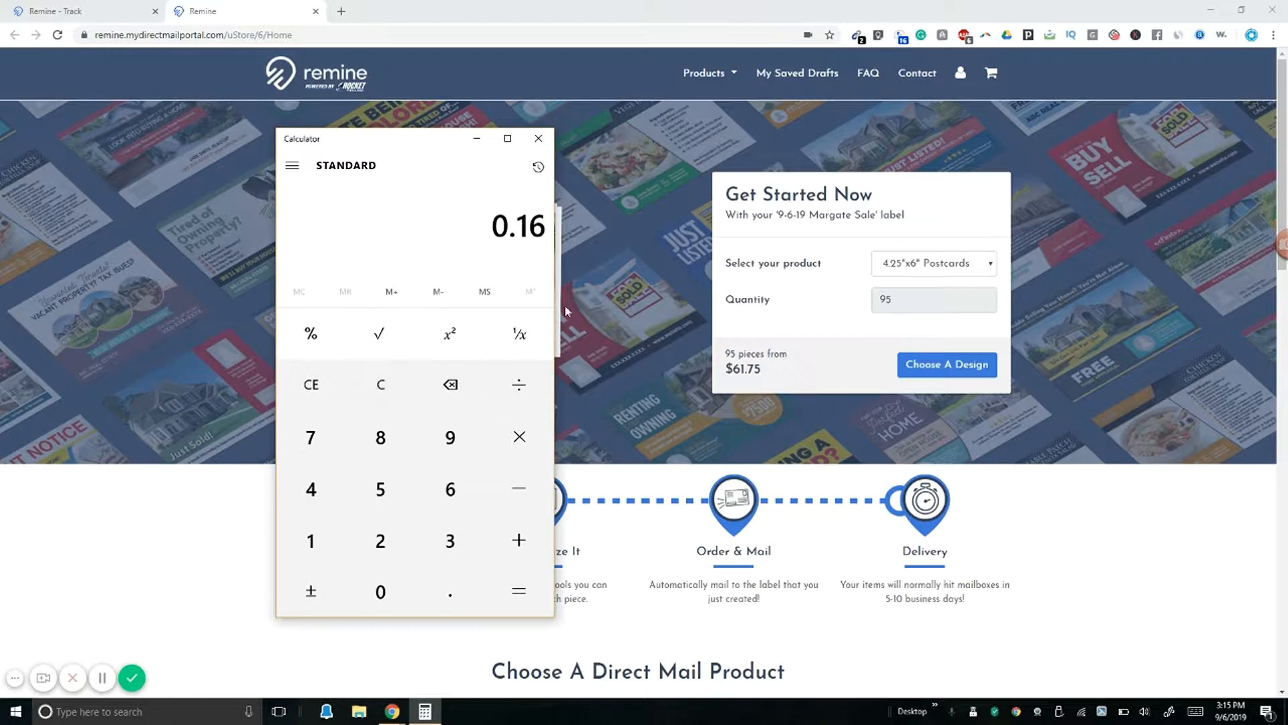
click(540, 140)
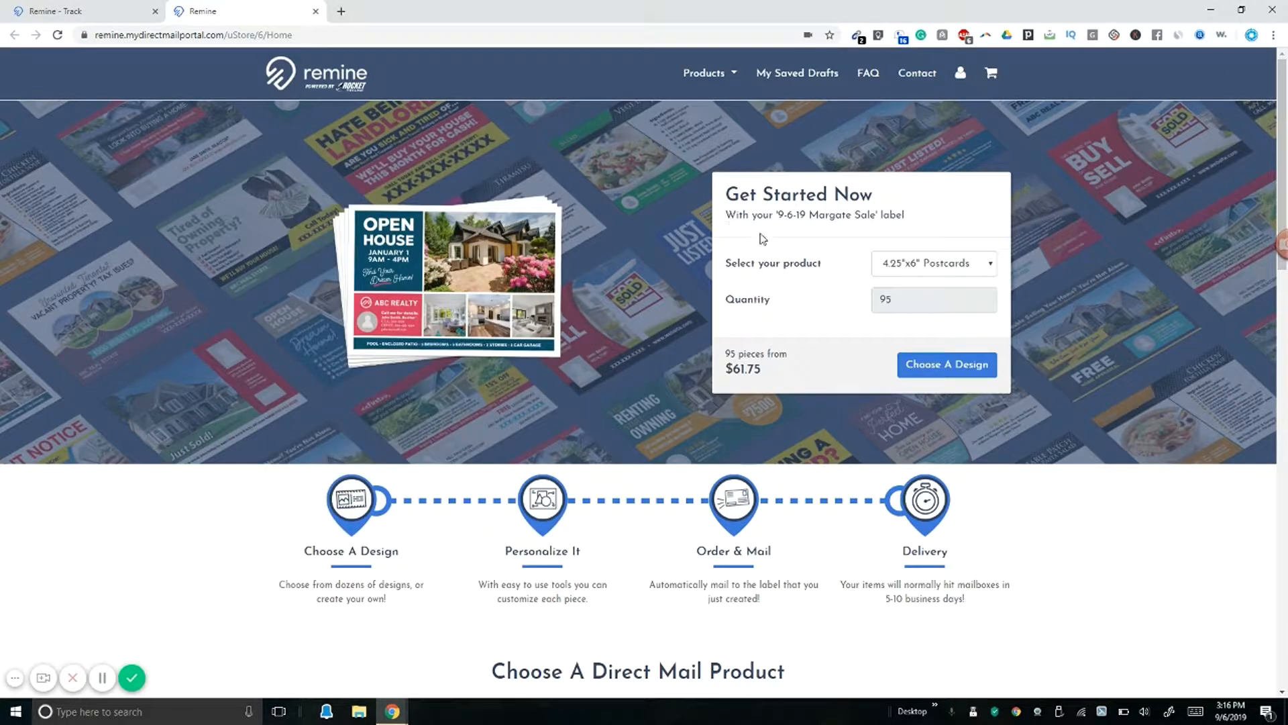
Step: Choose 6"x11" Postcards as the product, bringing 95 pieces to $79.80
click(950, 267)
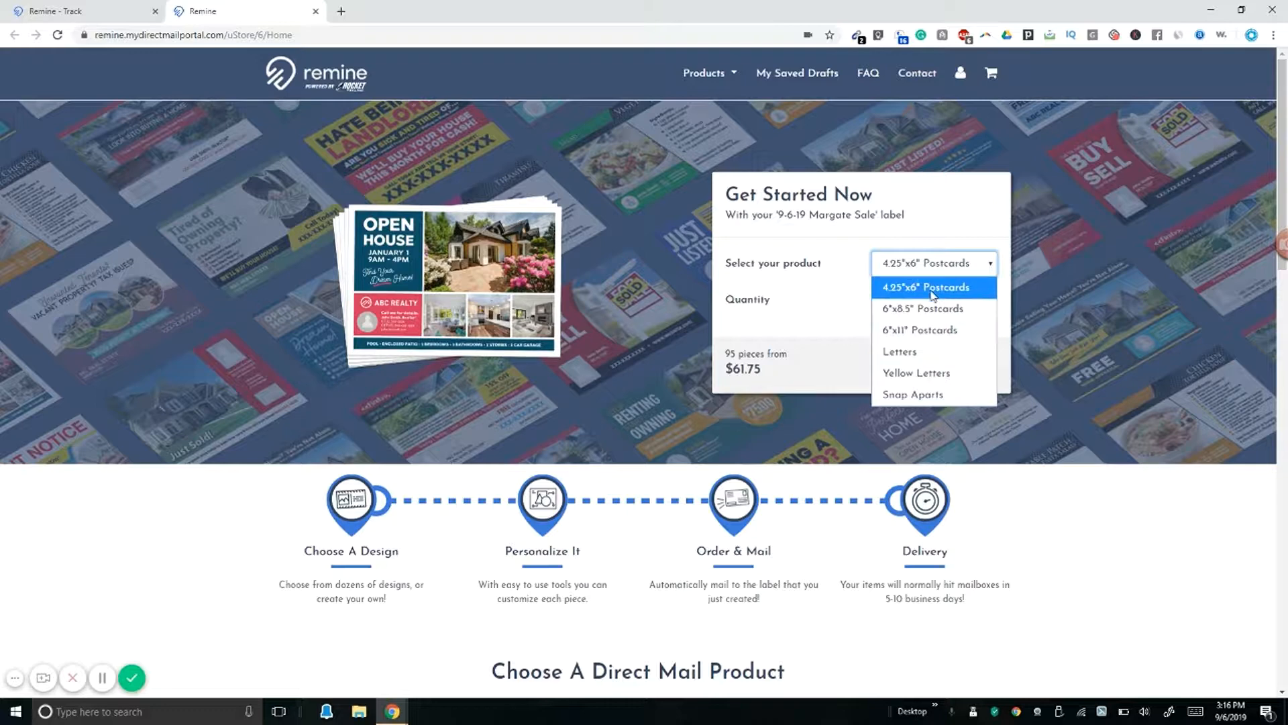
click(924, 330)
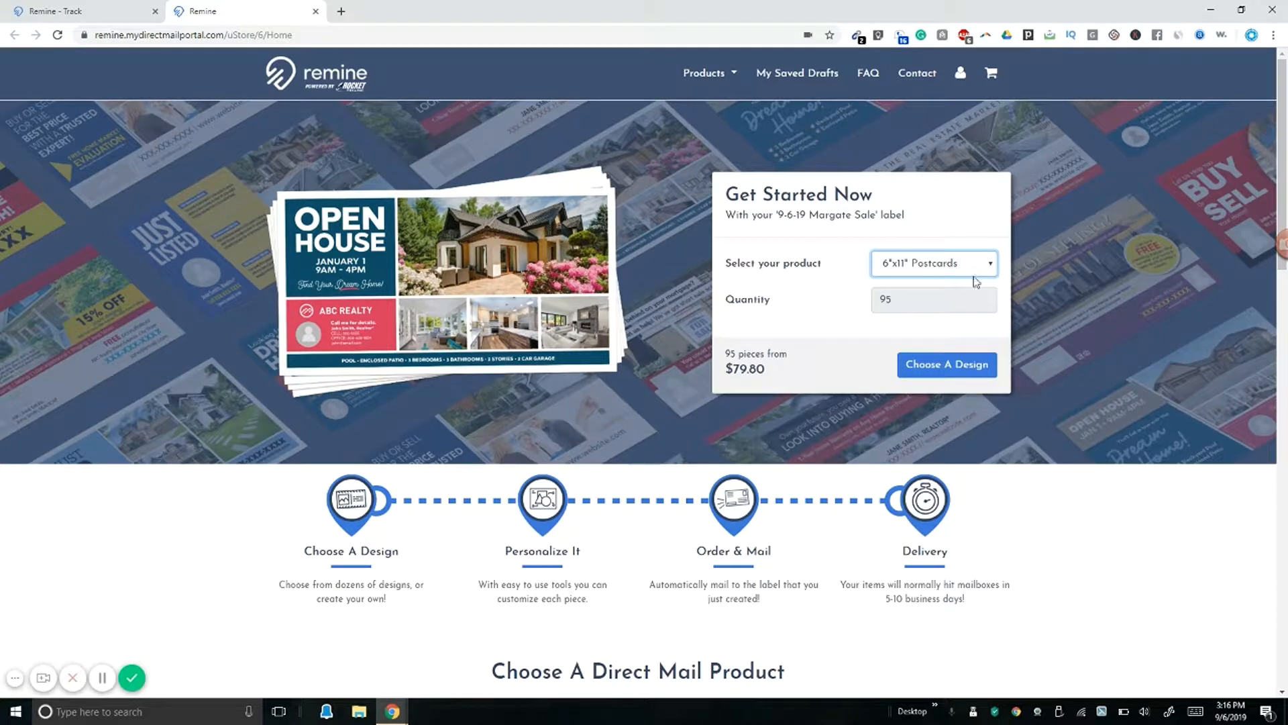
click(914, 267)
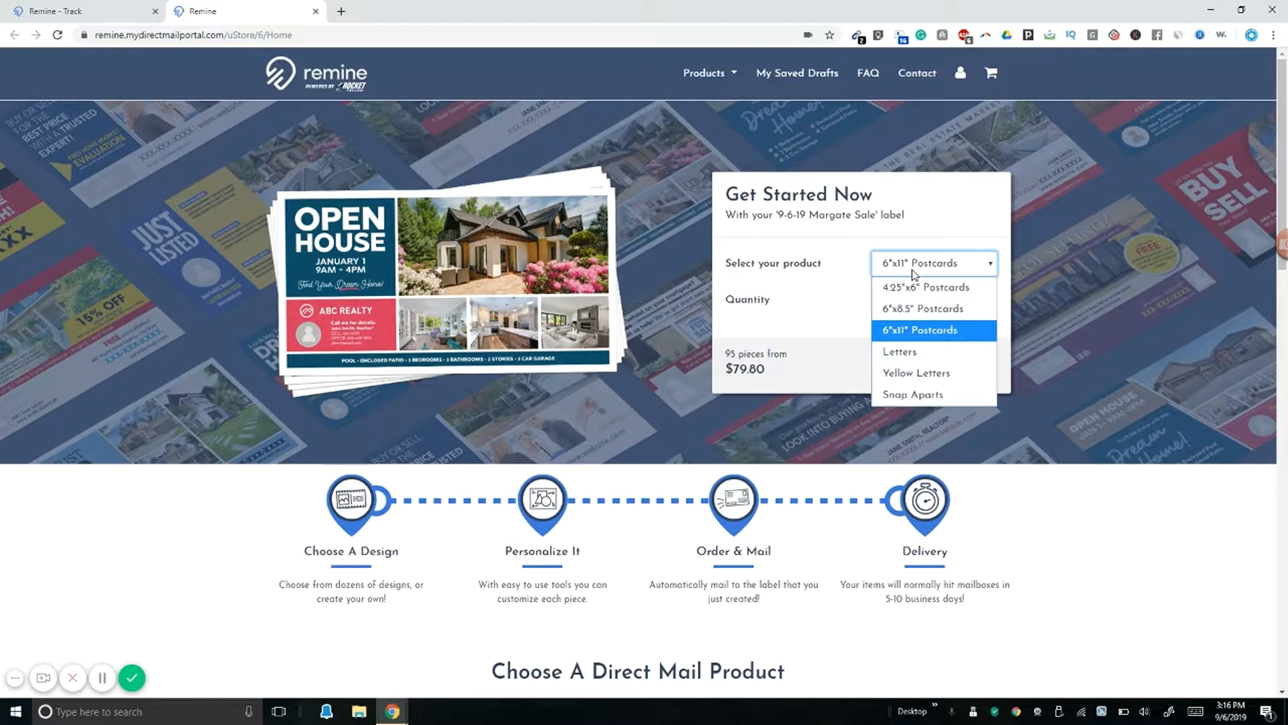
click(916, 332)
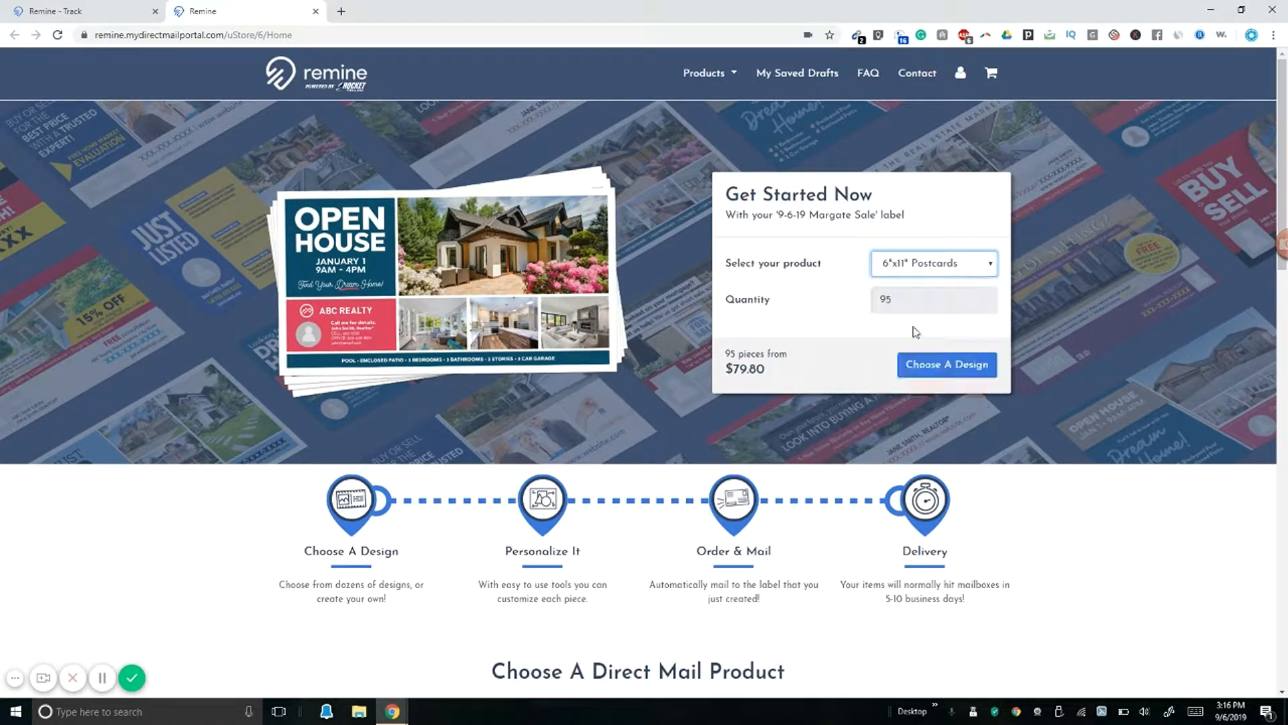
key(XF86Calculator)
text(79.80)
key(slash)
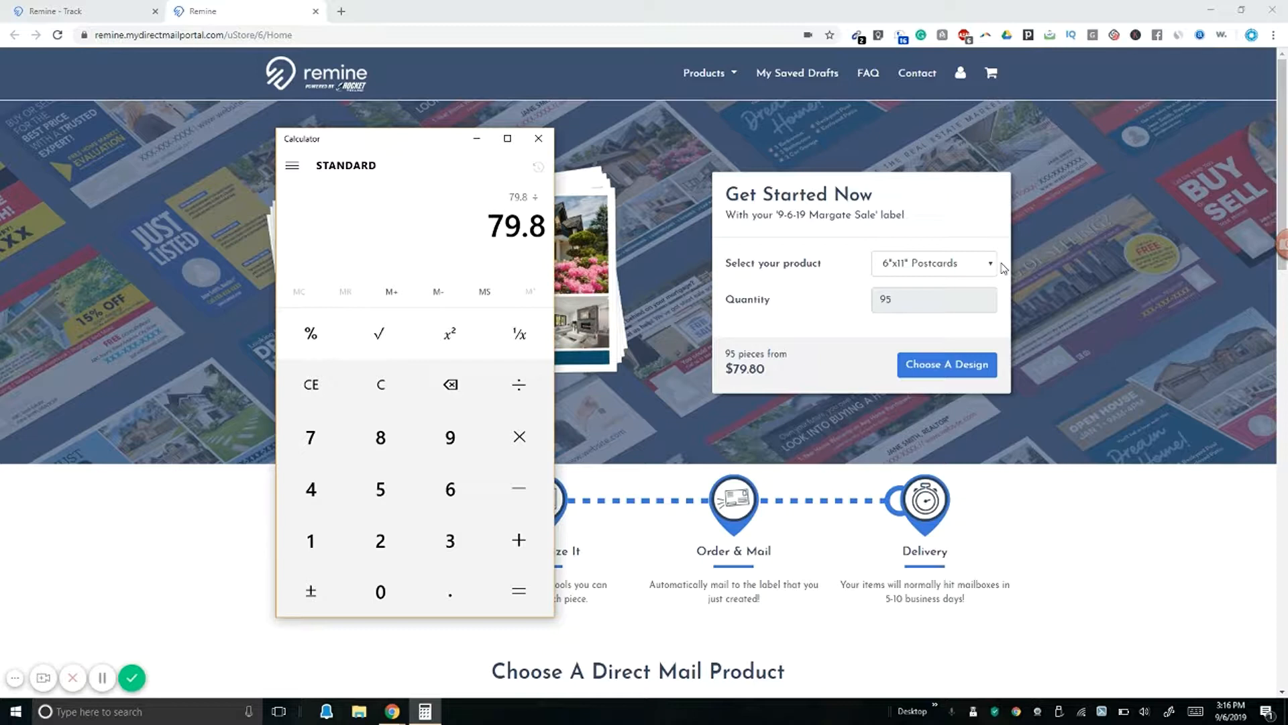
text(95)
key(Return)
key(minus)
text(.35)
key(Return)
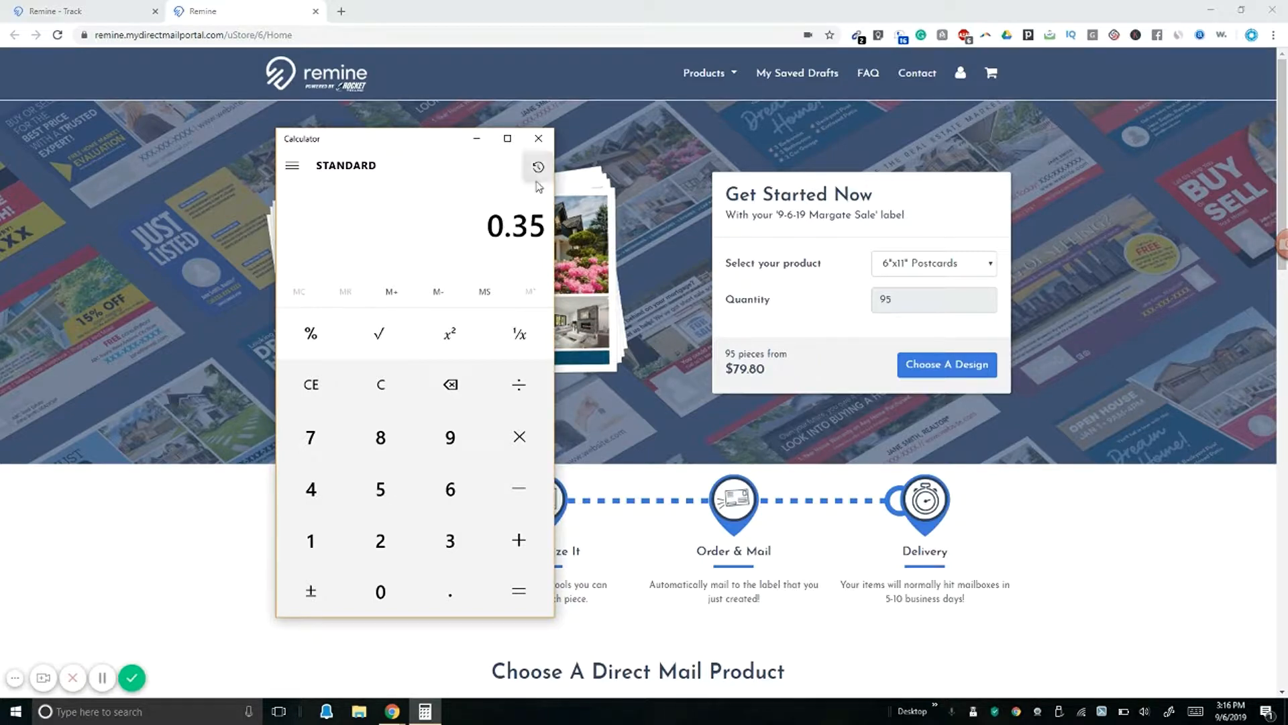
click(538, 138)
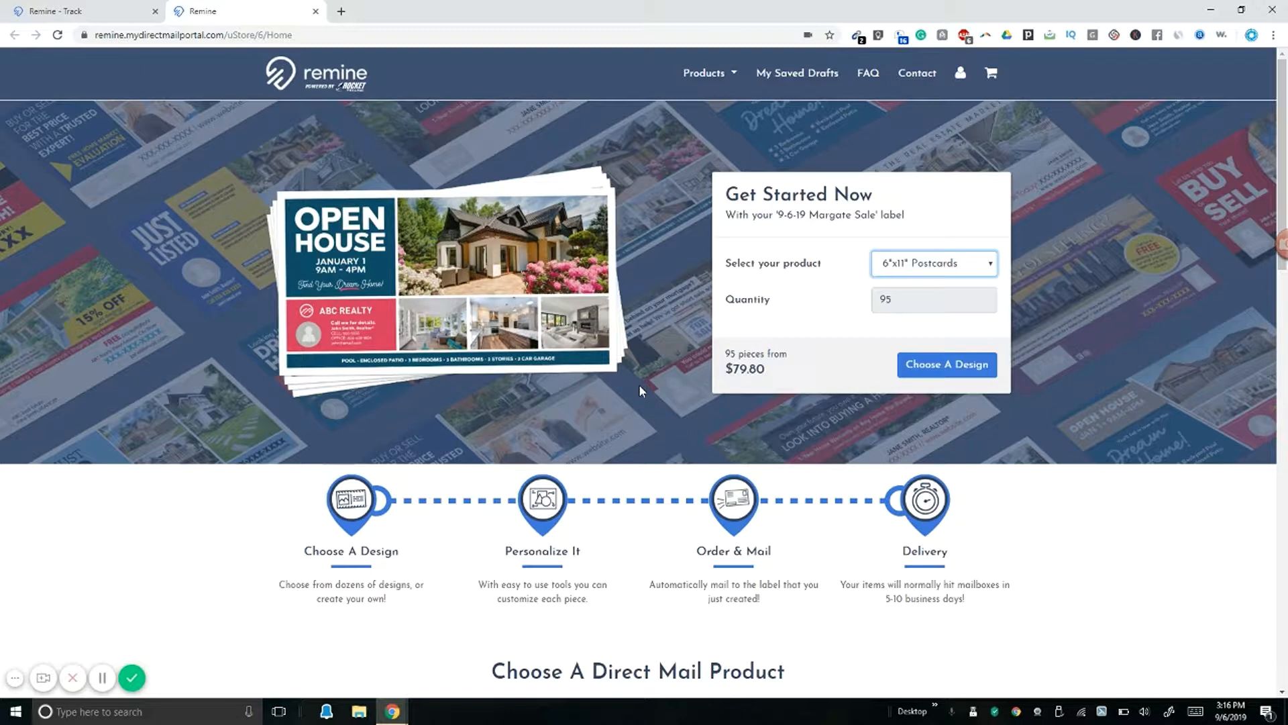
Step: Pick the Just Sold design in 6" x 11" size and start personalizing it
click(958, 369)
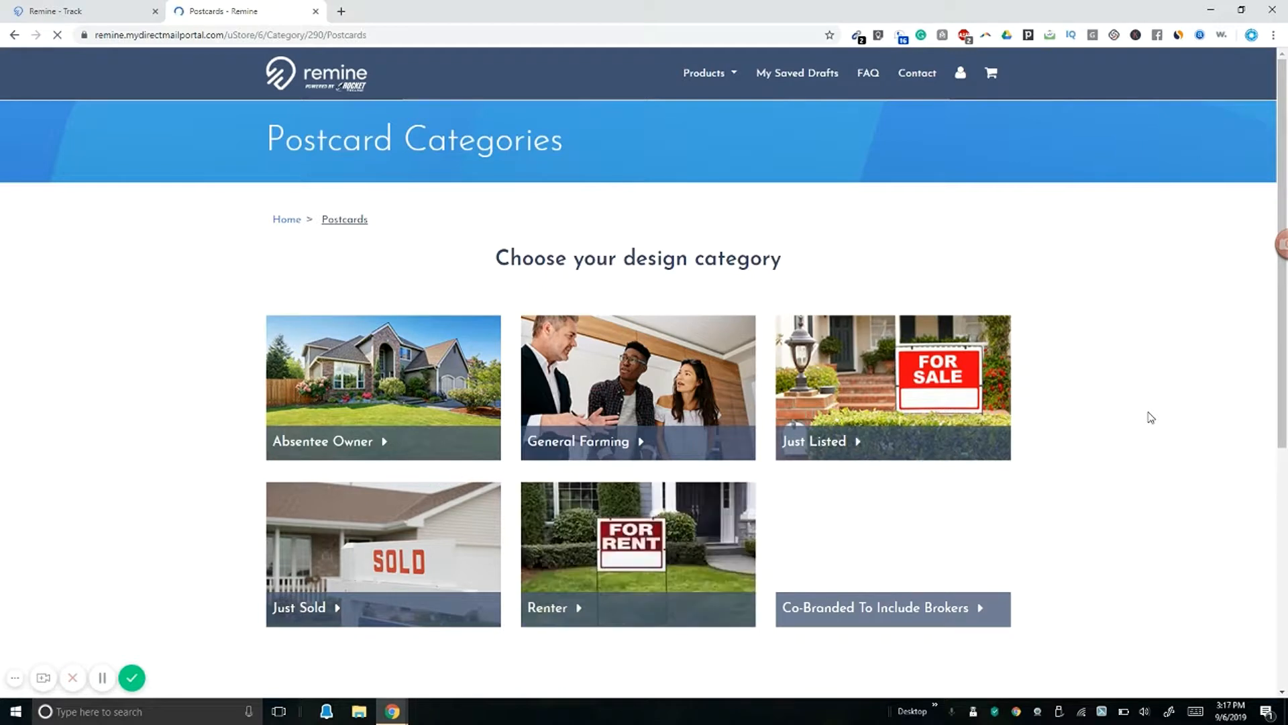
click(331, 612)
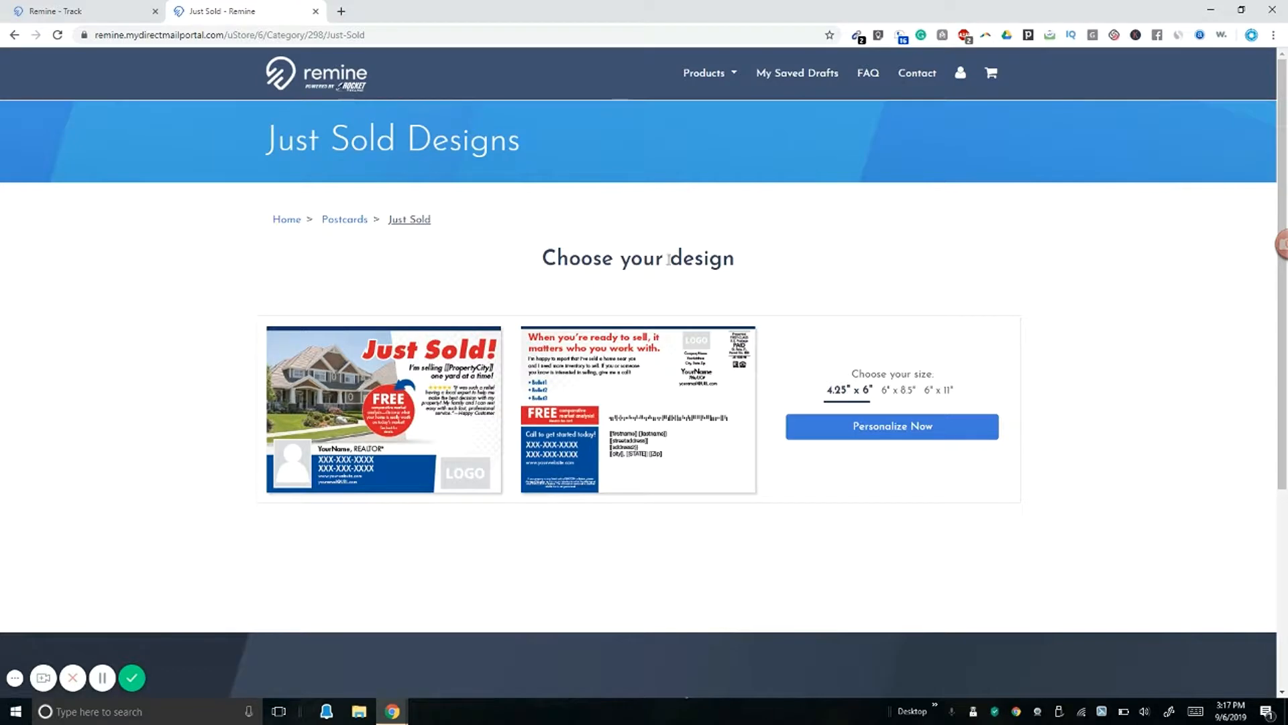
click(940, 396)
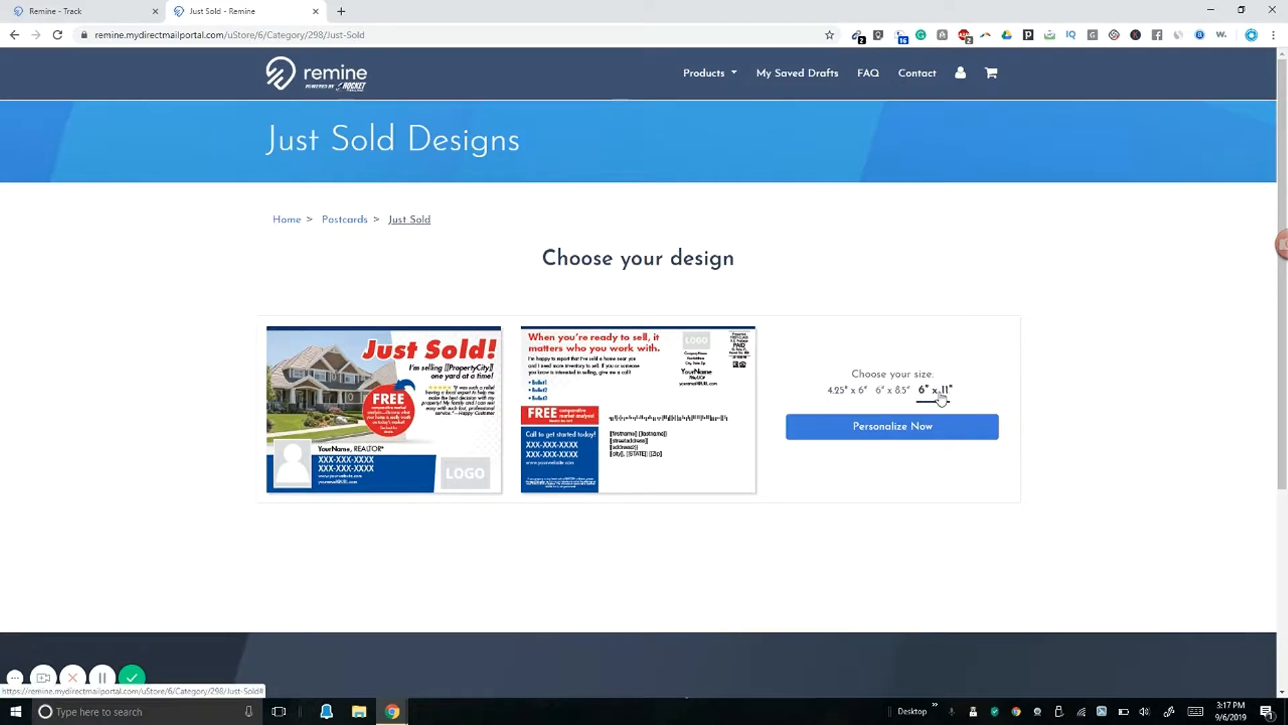
click(921, 440)
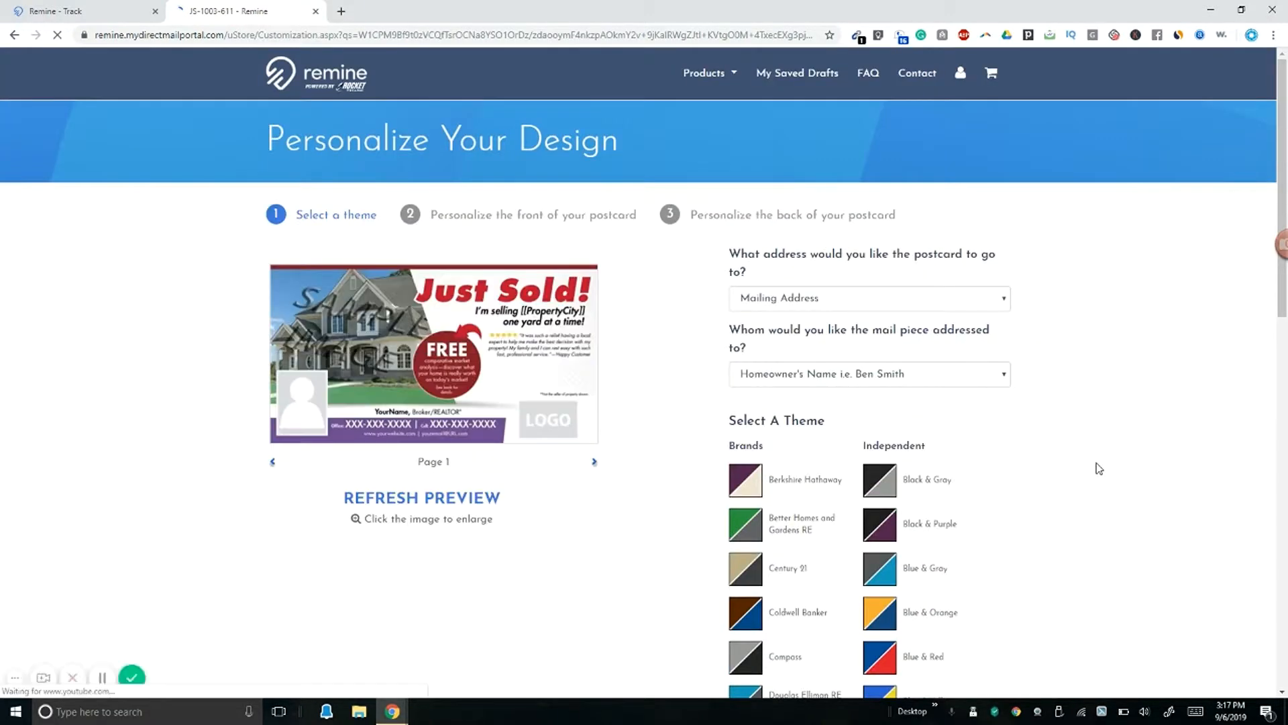
click(503, 411)
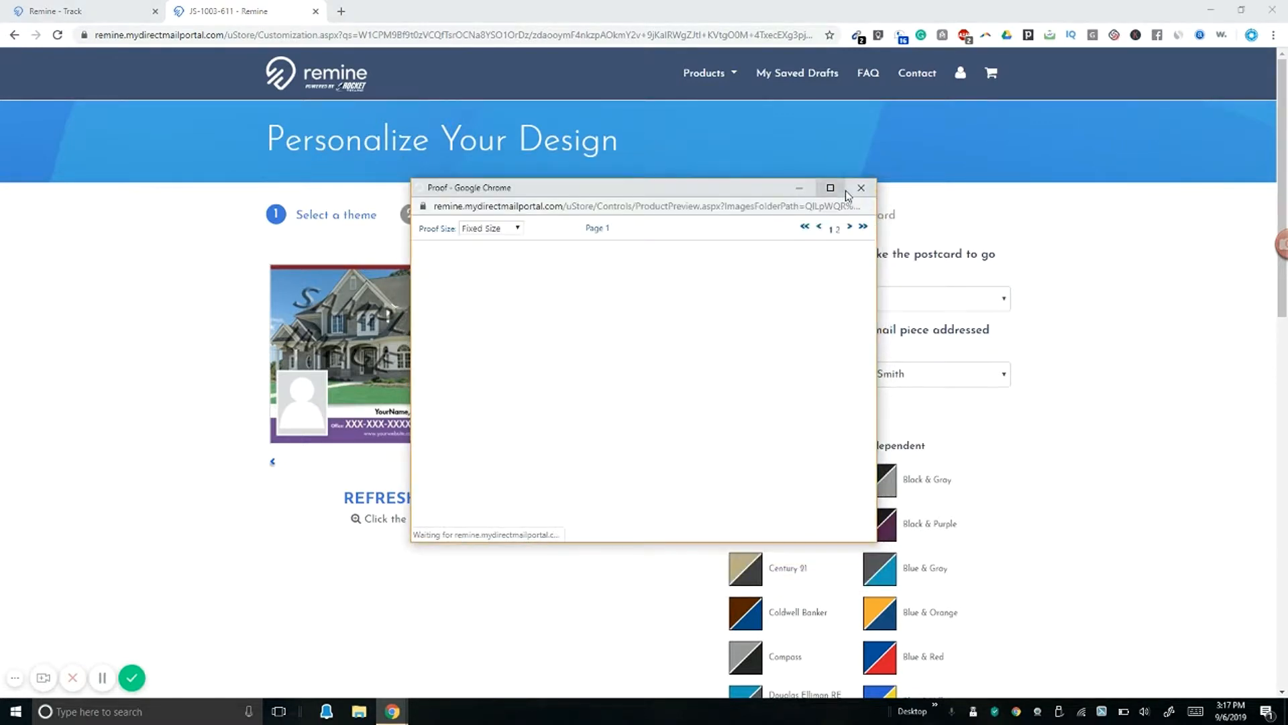
click(833, 187)
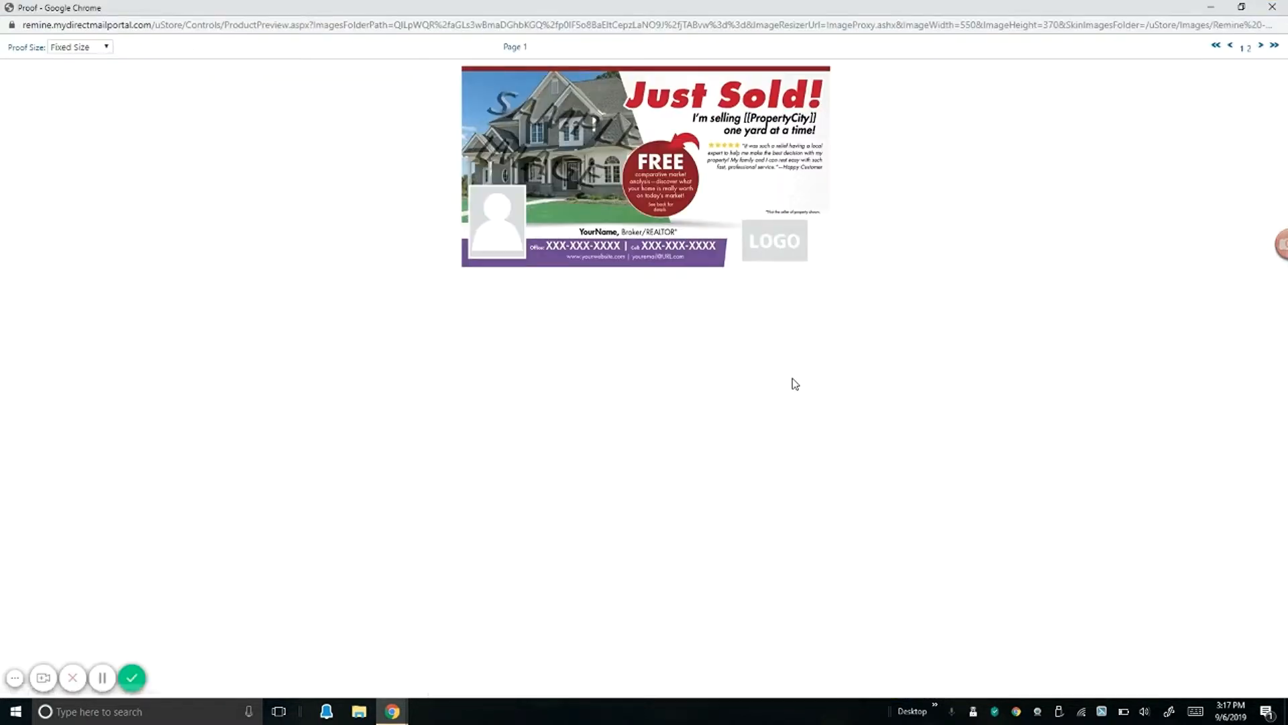
key(ctrl+plus)
key(ctrl+plus)
key(ctrl+plus)
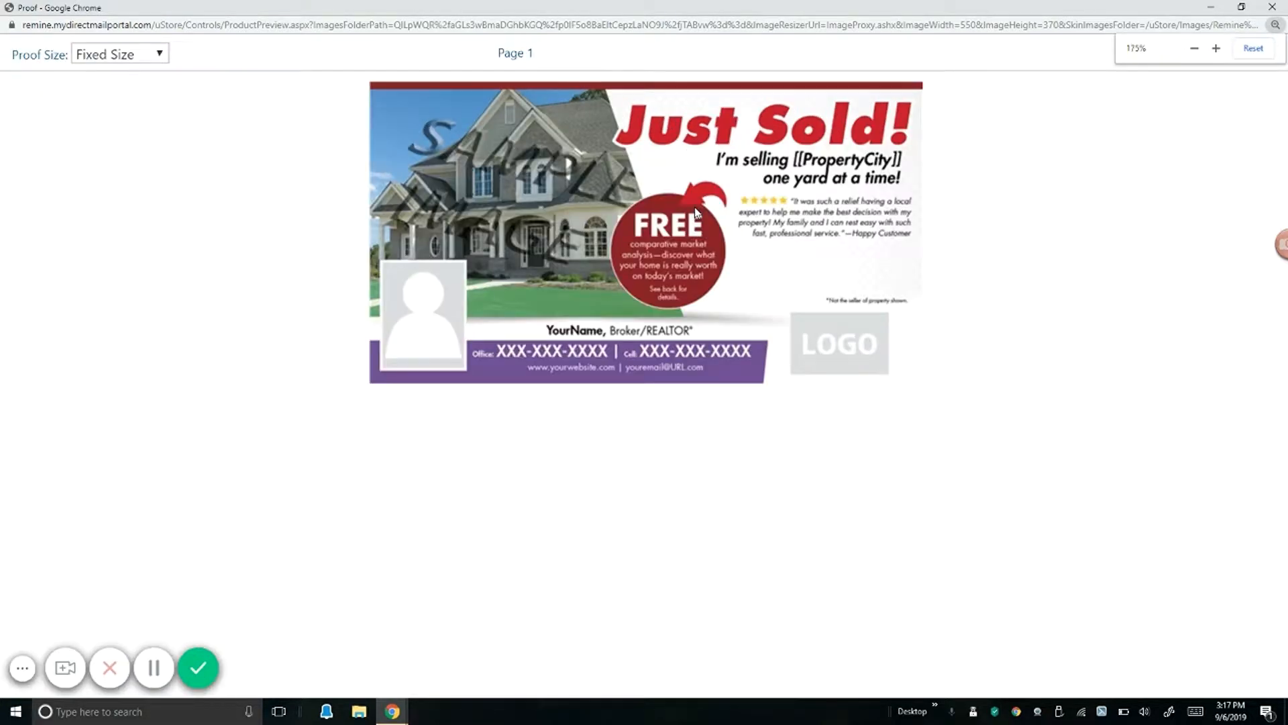
key(ctrl+plus)
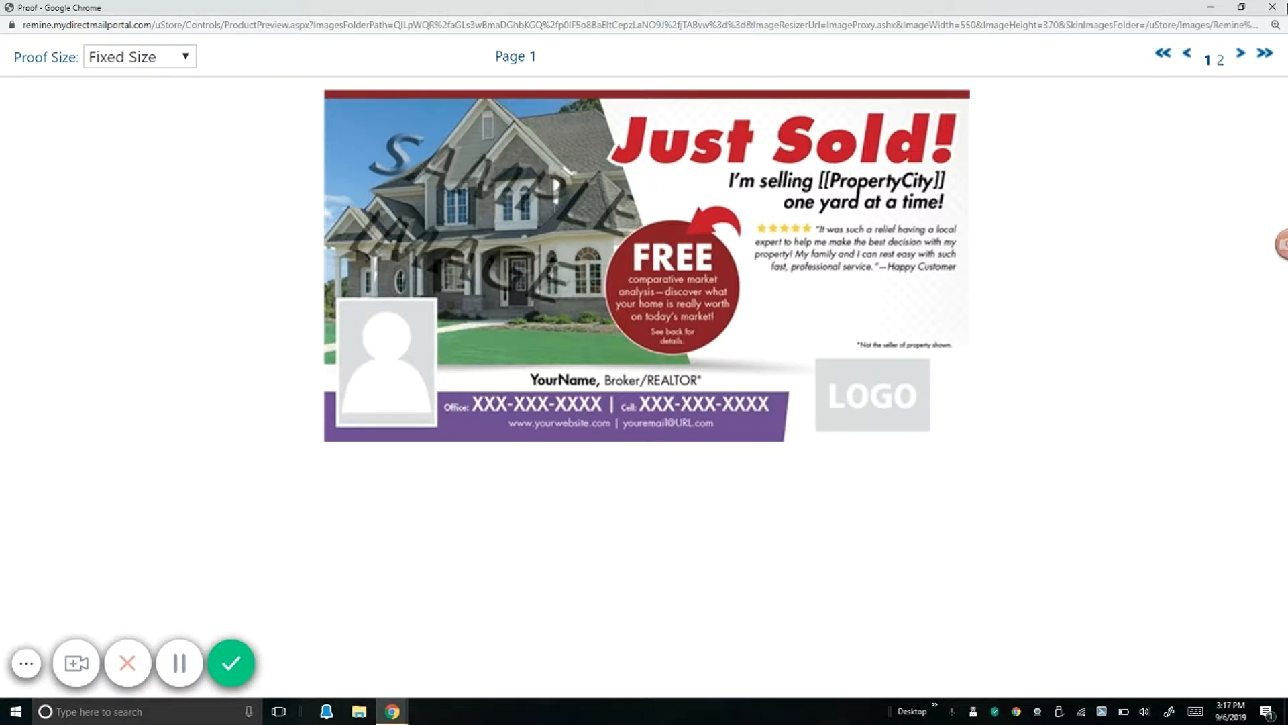
click(1272, 7)
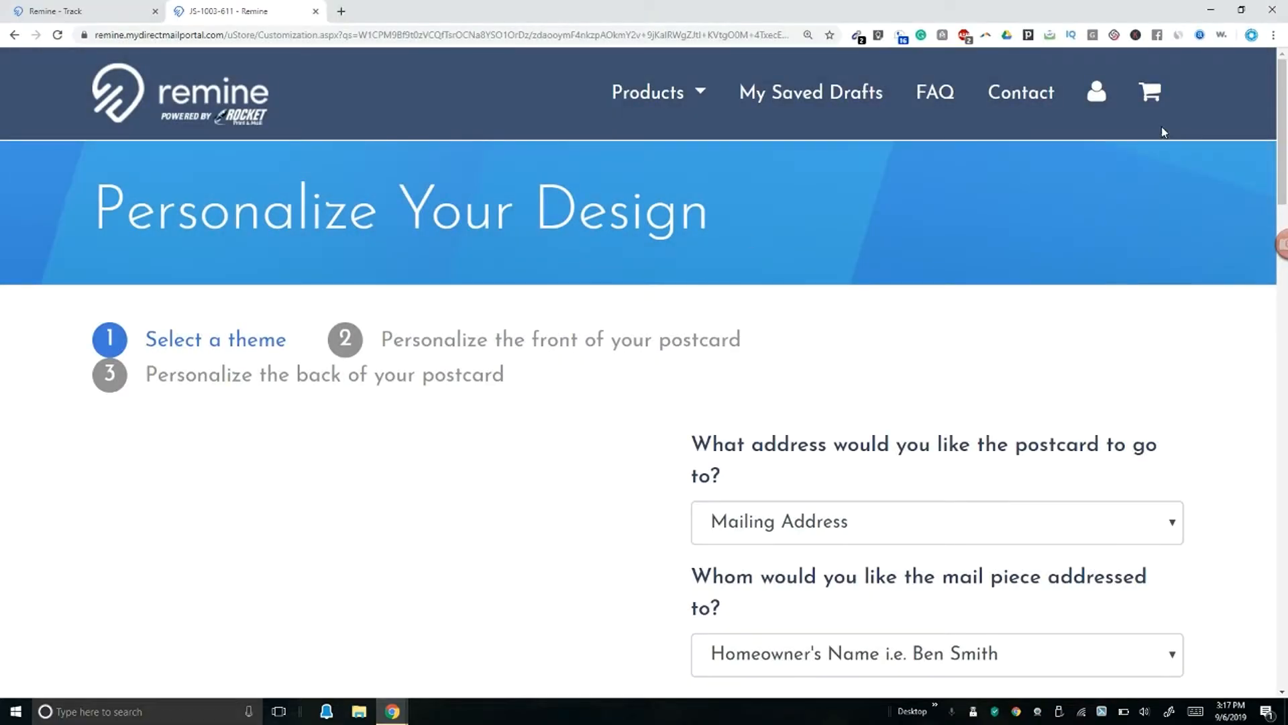
Step: Zoom the browser out three steps to bring the page back to 100%
click(1273, 35)
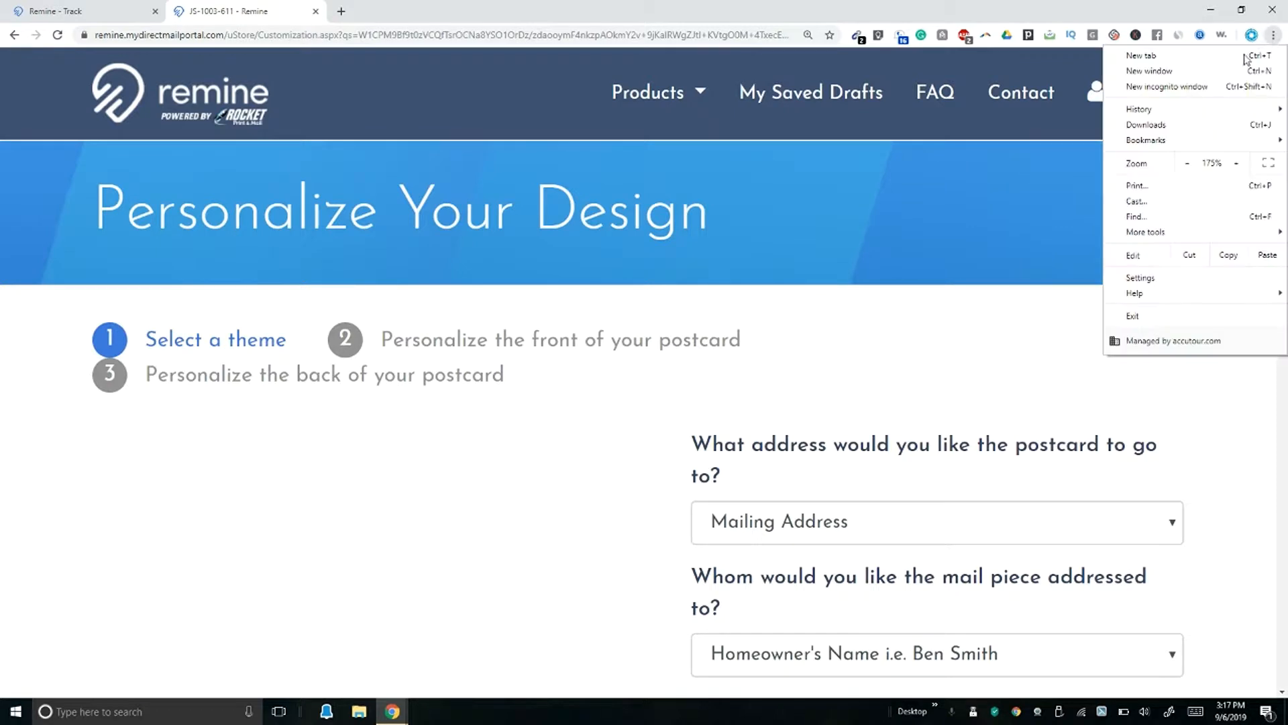
click(1189, 164)
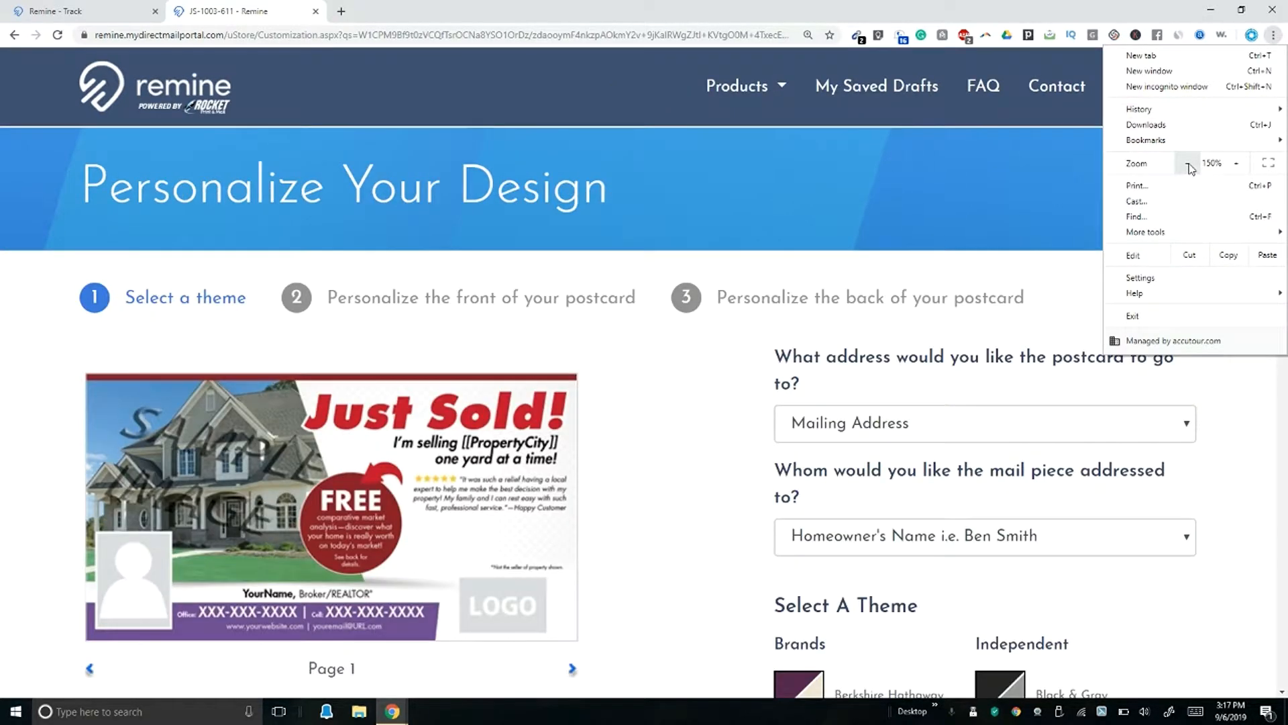
click(1189, 164)
click(1189, 165)
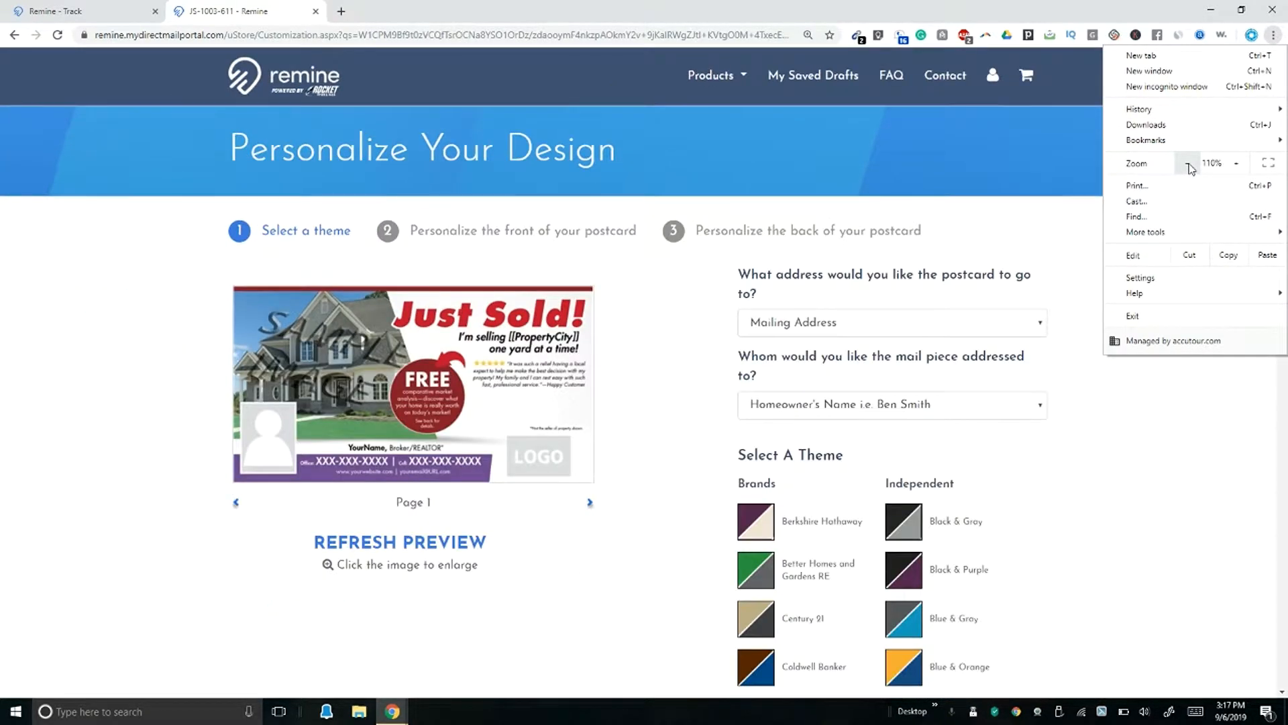
click(1138, 404)
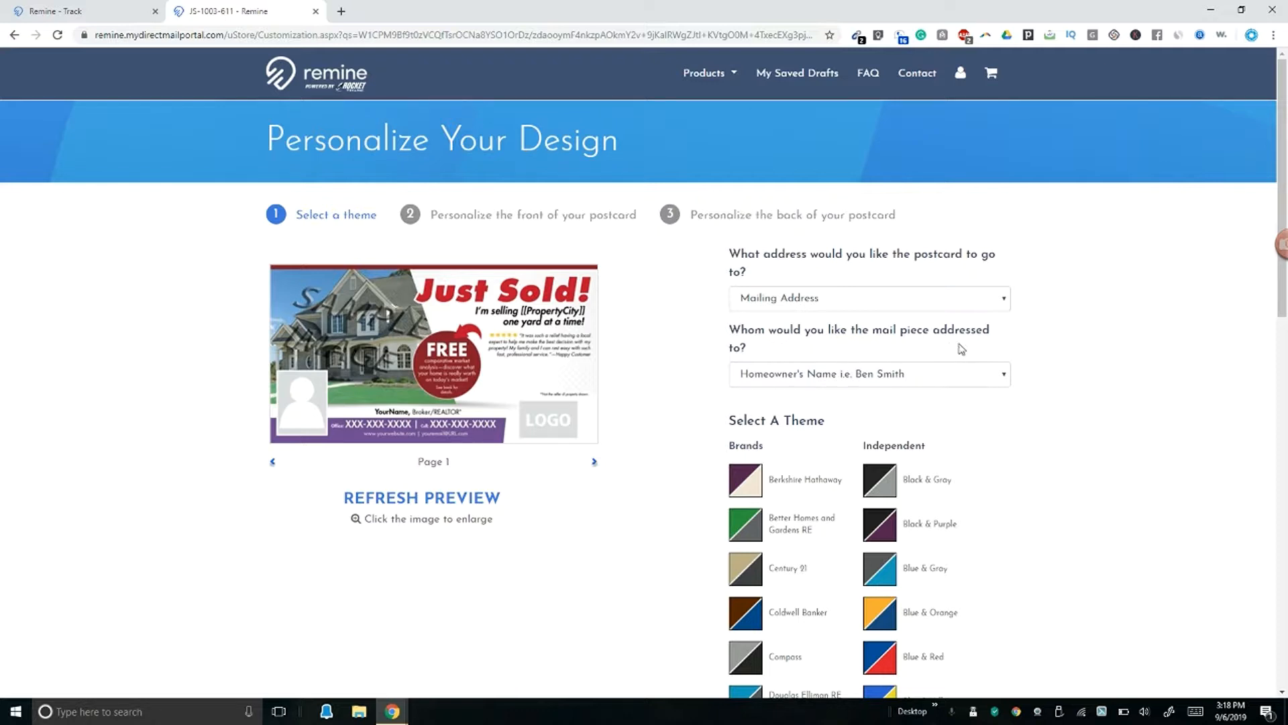
Step: Address the postcard to the homeowner's name at the Mailing Address
click(813, 374)
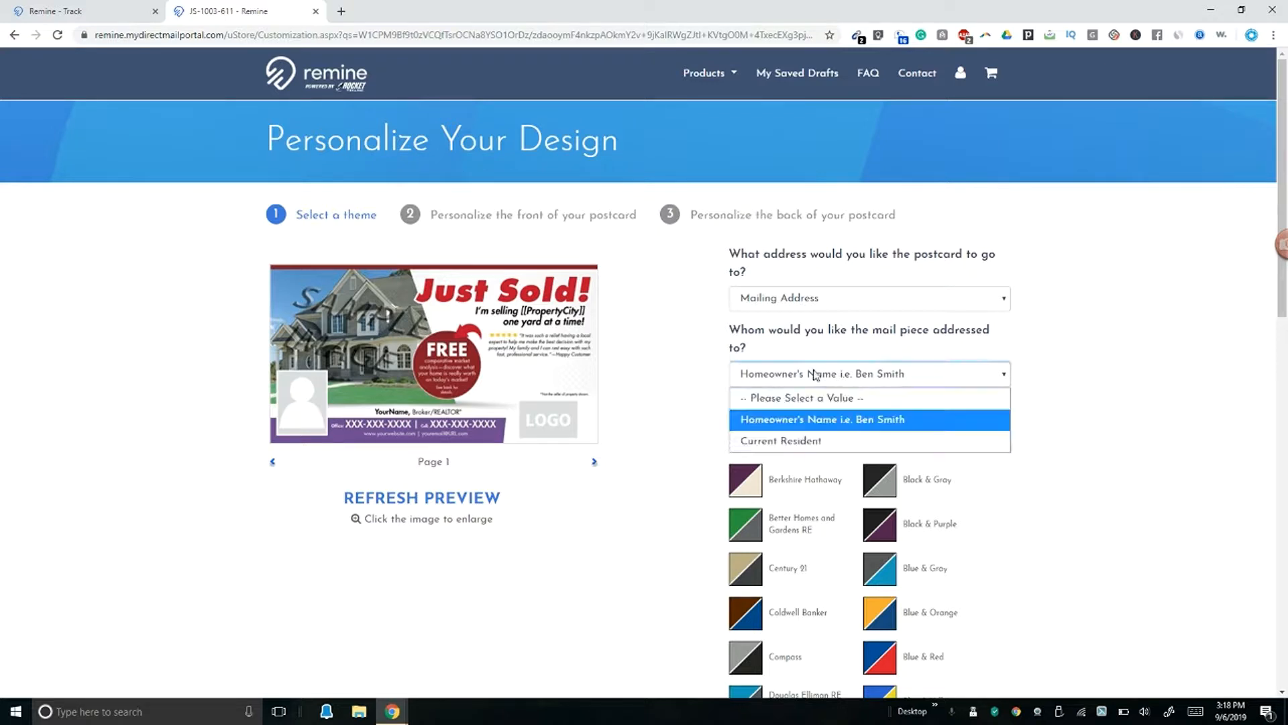
click(798, 312)
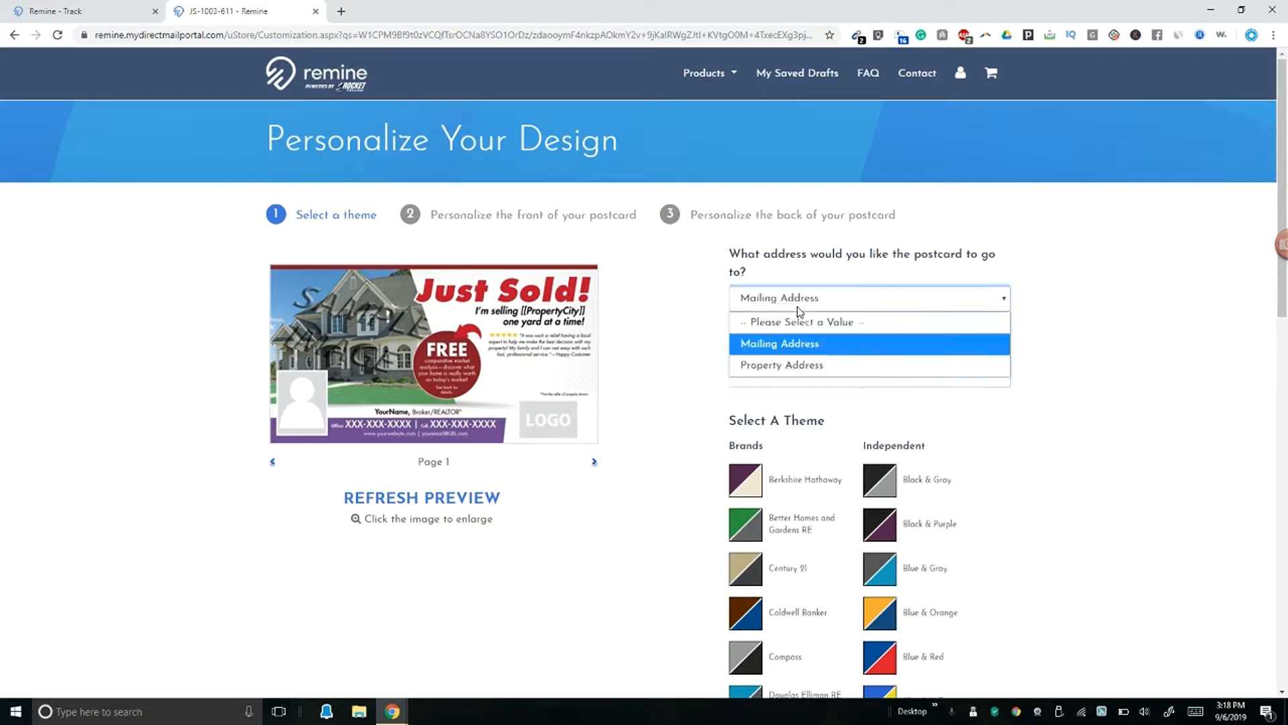
click(798, 299)
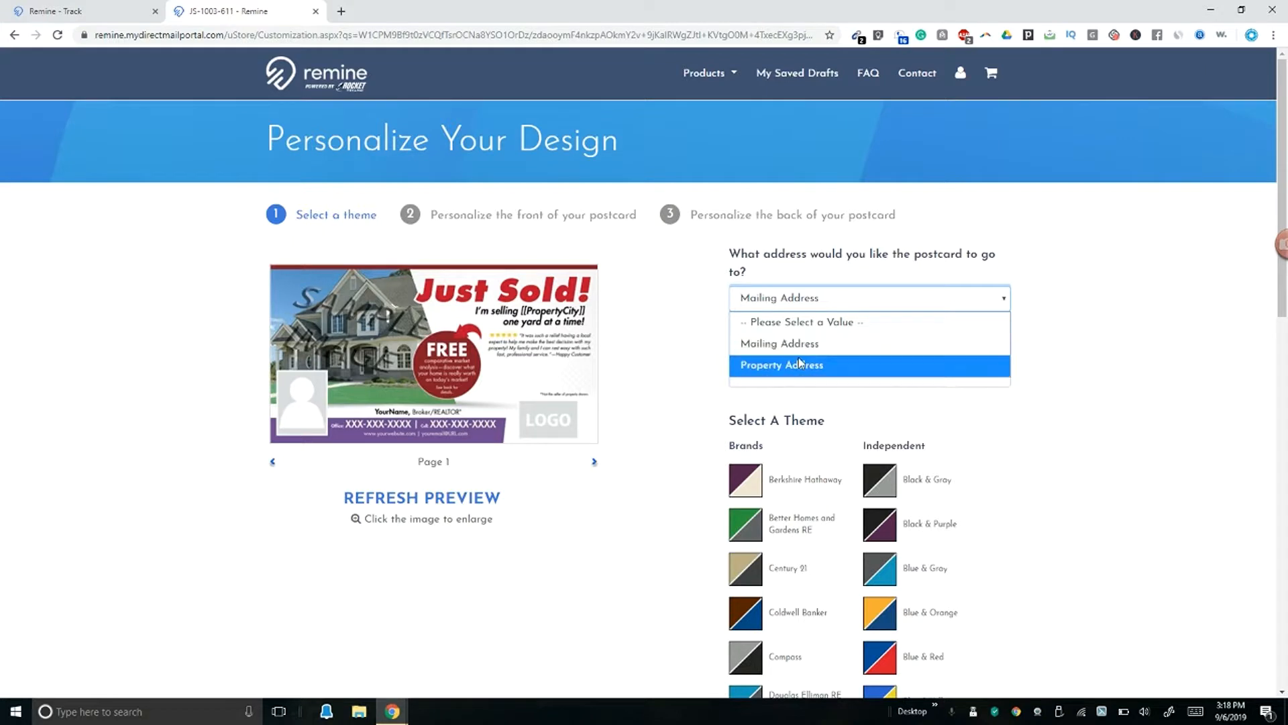
click(799, 348)
click(797, 376)
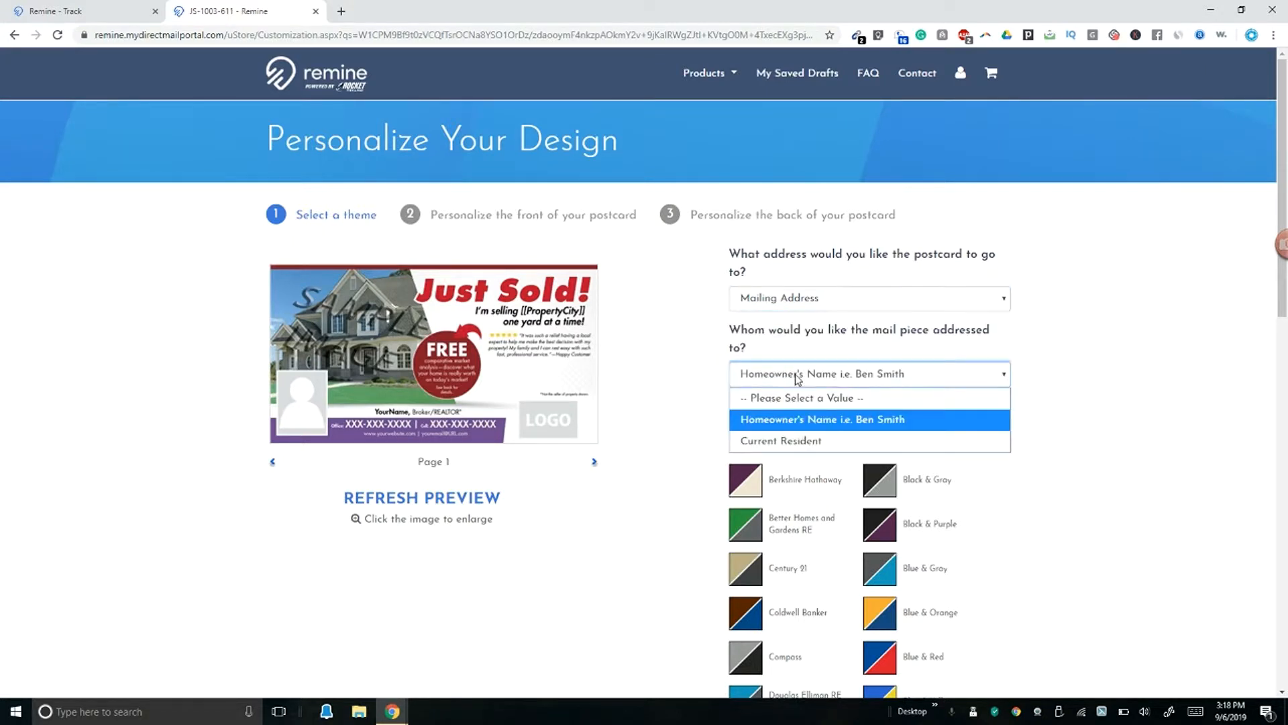
click(798, 419)
Step: Apply the Blue & Gray theme and continue to personalizing the postcard front
scroll(705, 434, down, 2)
scroll(704, 409, down, 2)
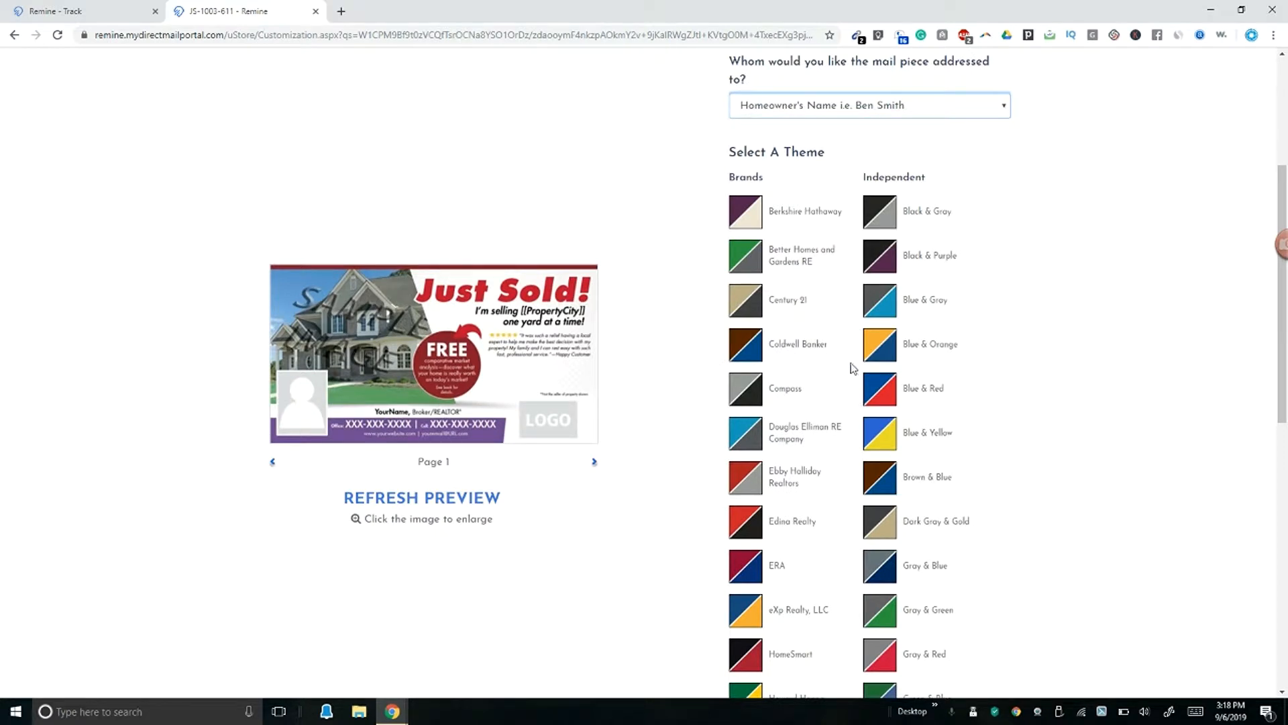
click(886, 306)
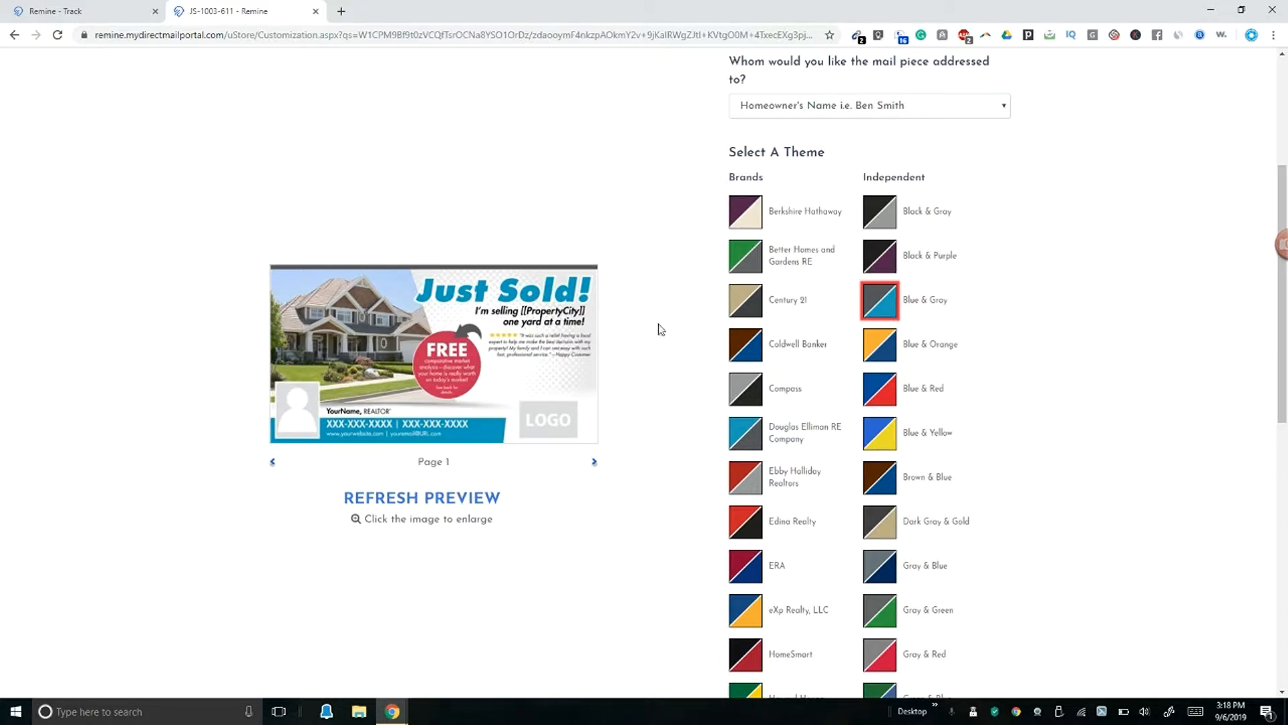
scroll(939, 356, down, 5)
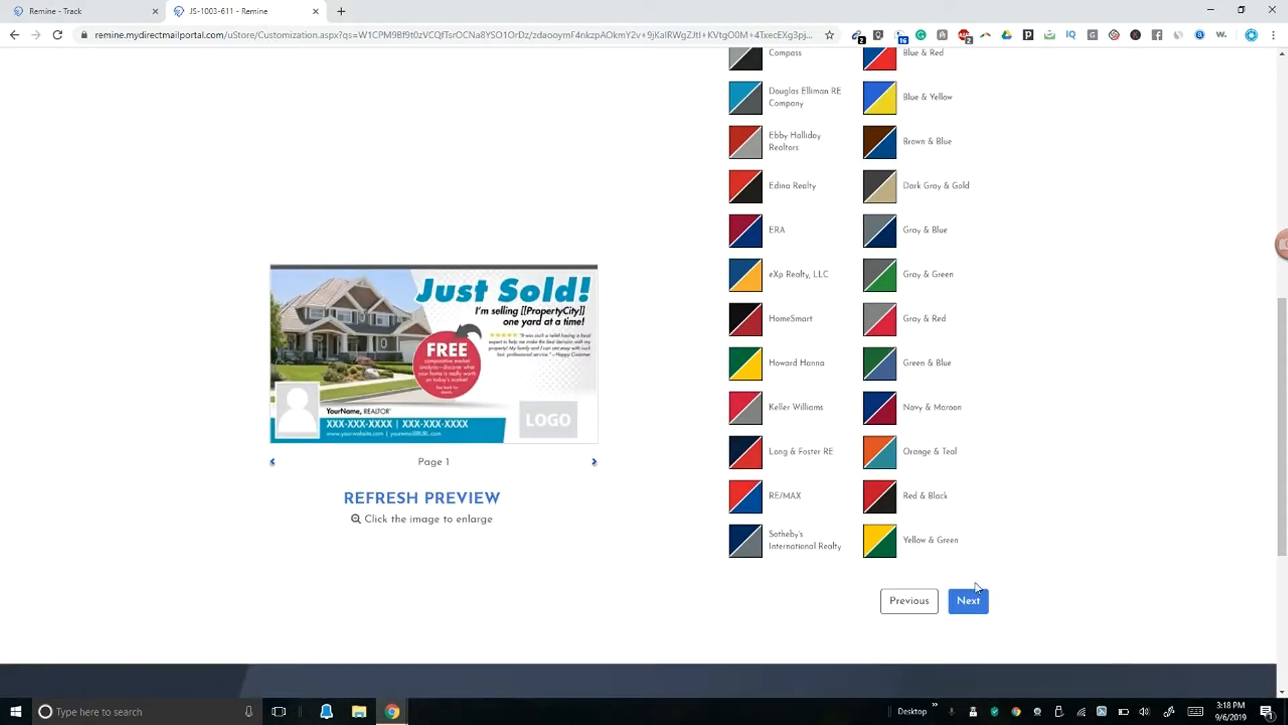
click(968, 600)
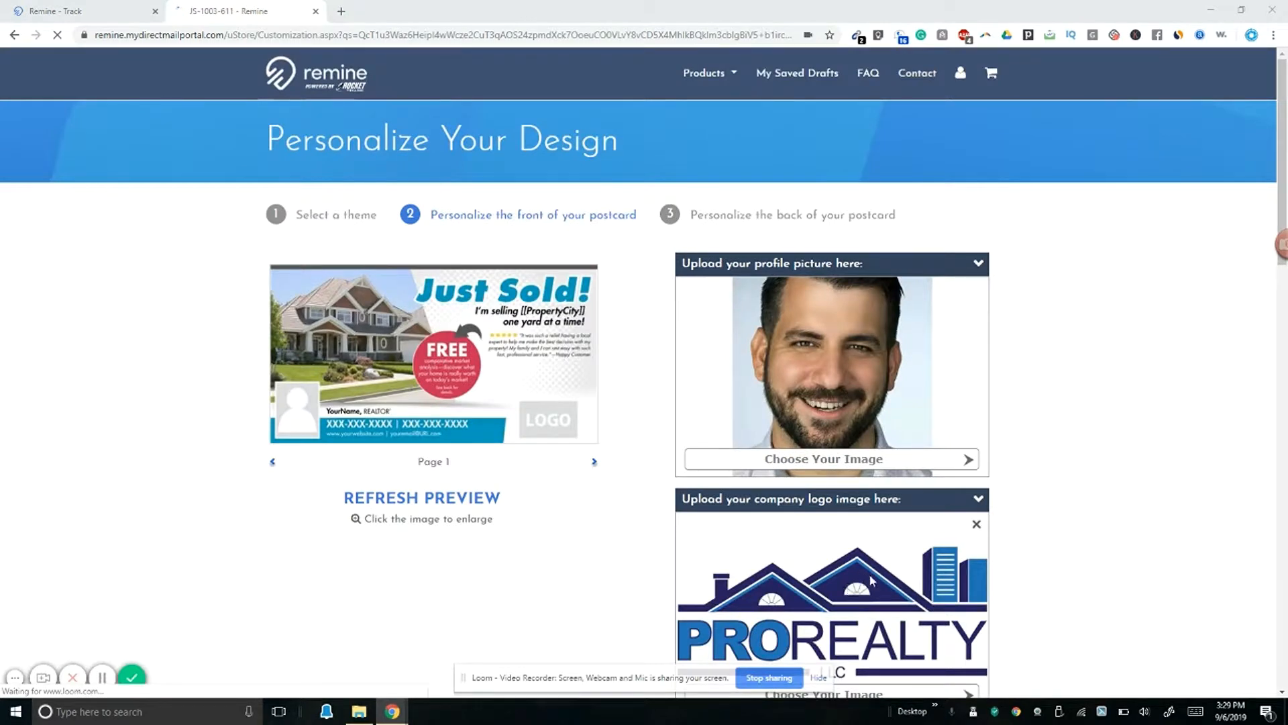
Step: Under Property Image, choose Upload My Image to bring up the file dialog
click(818, 679)
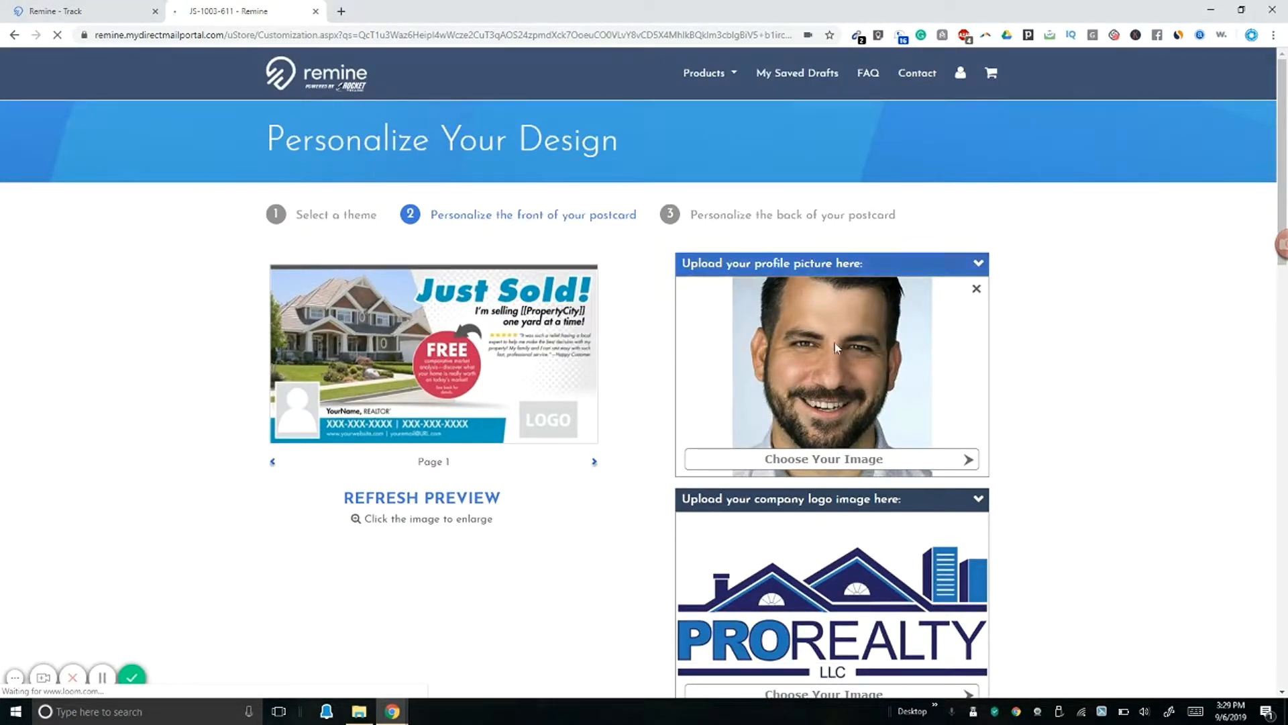
scroll(850, 377, down, 2)
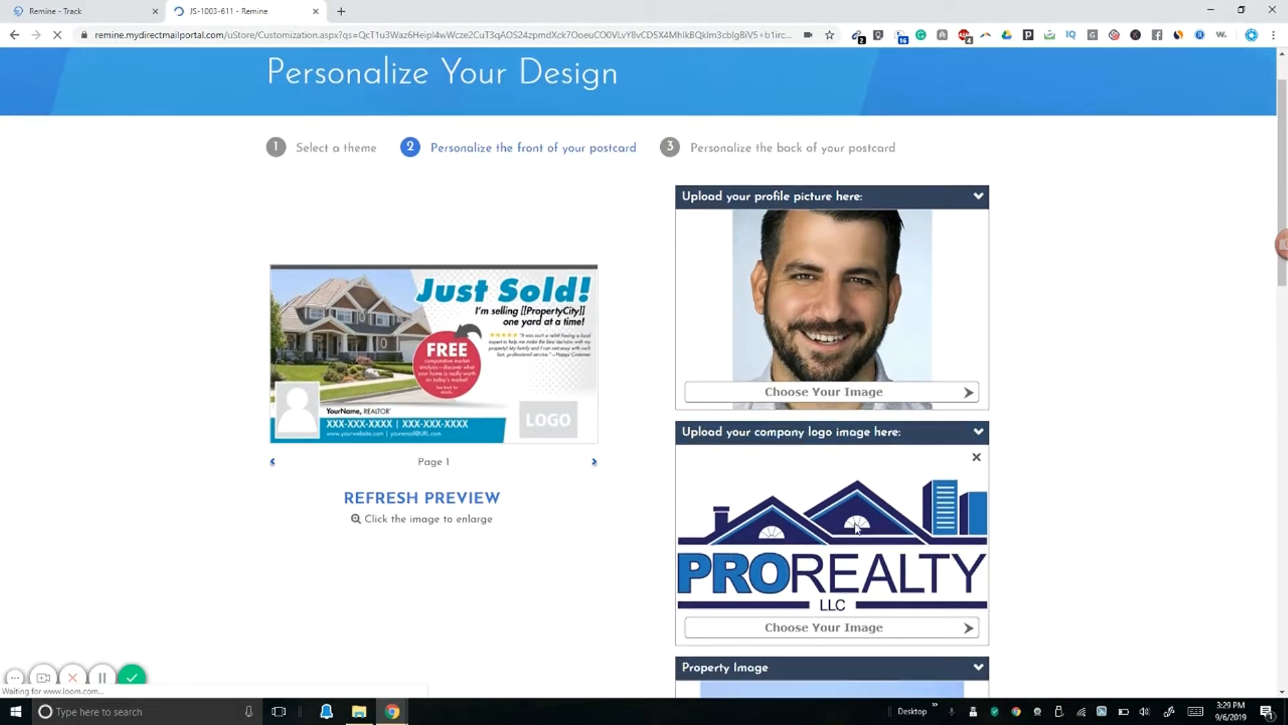
scroll(840, 521, down, 3)
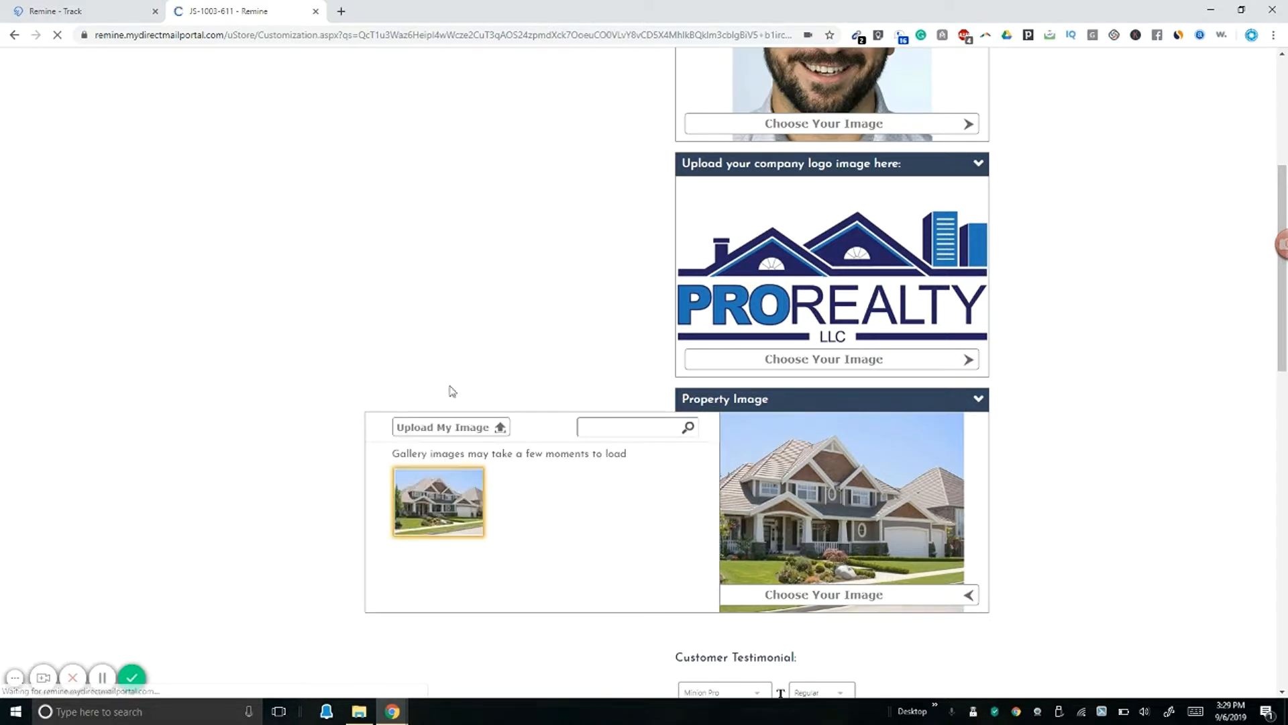
click(454, 425)
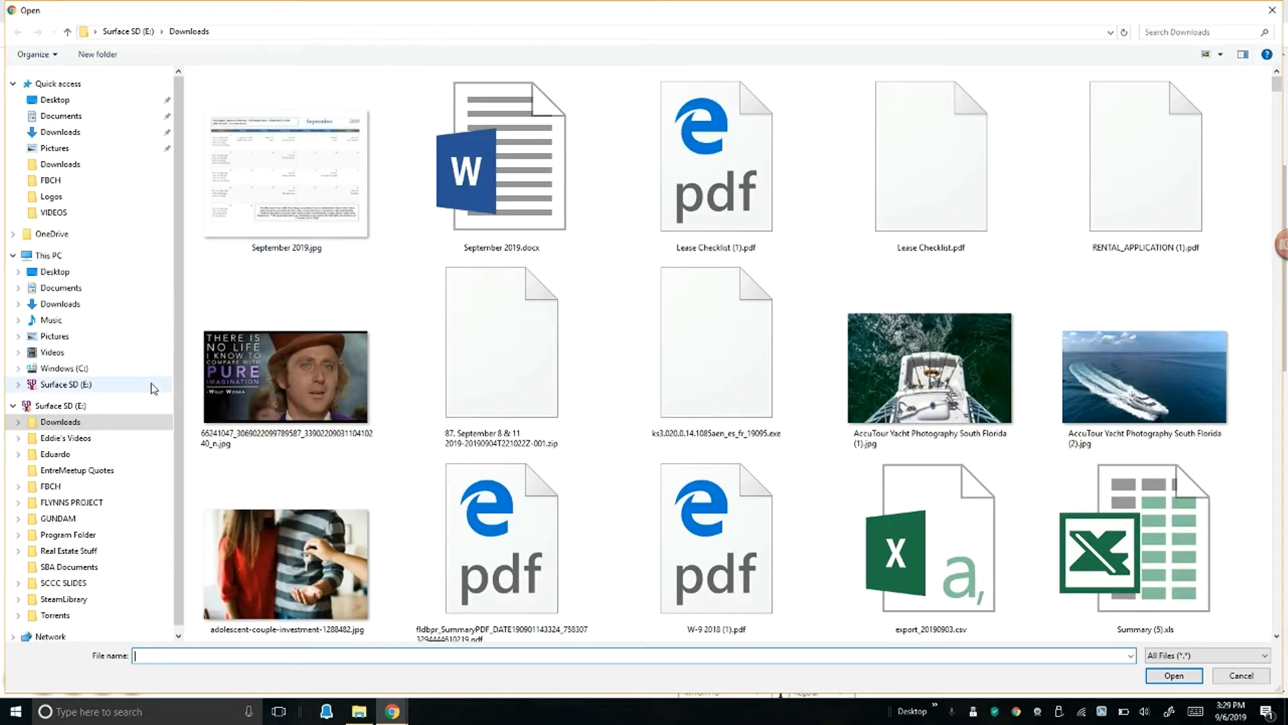
click(108, 548)
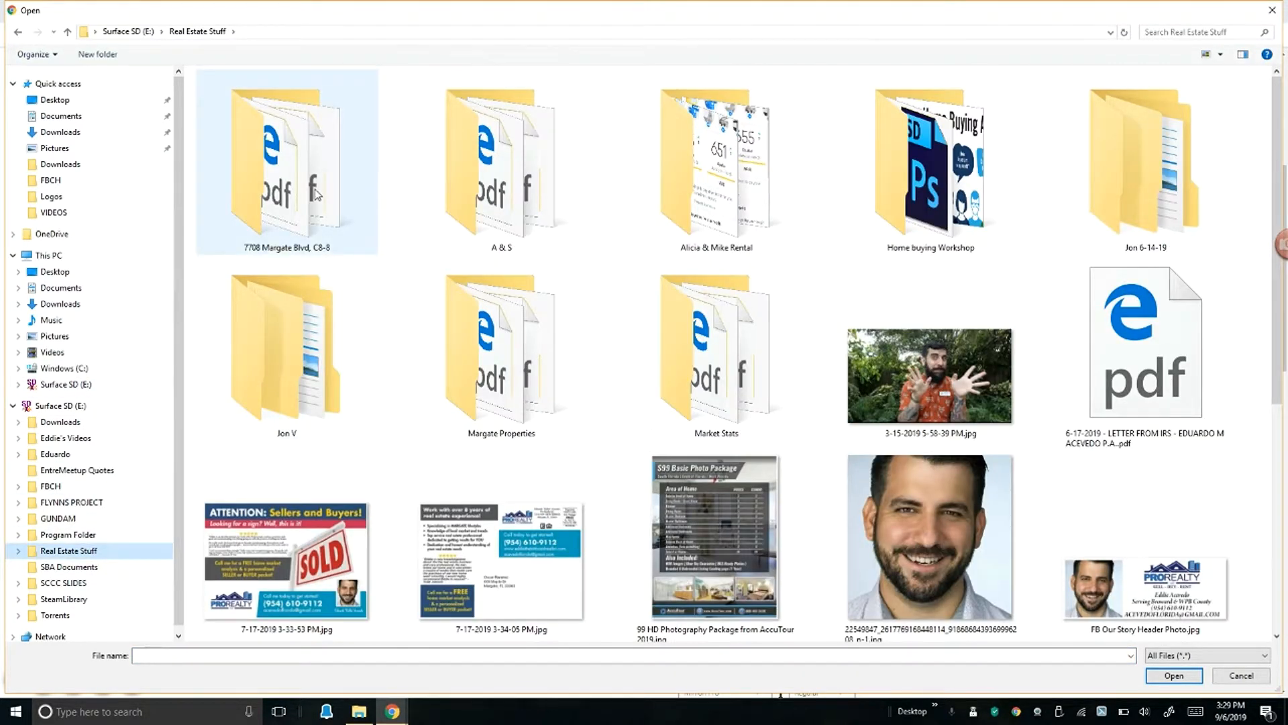
double_click(318, 195)
double_click(295, 107)
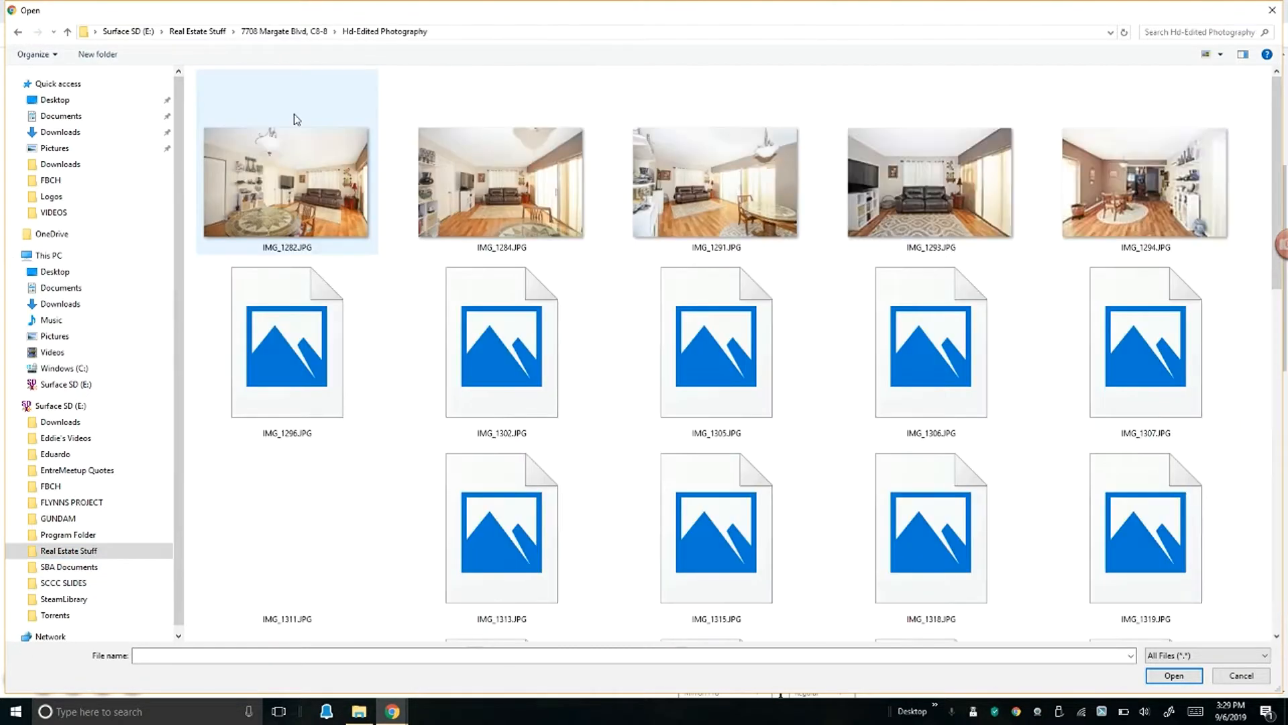
scroll(411, 319, down, 10)
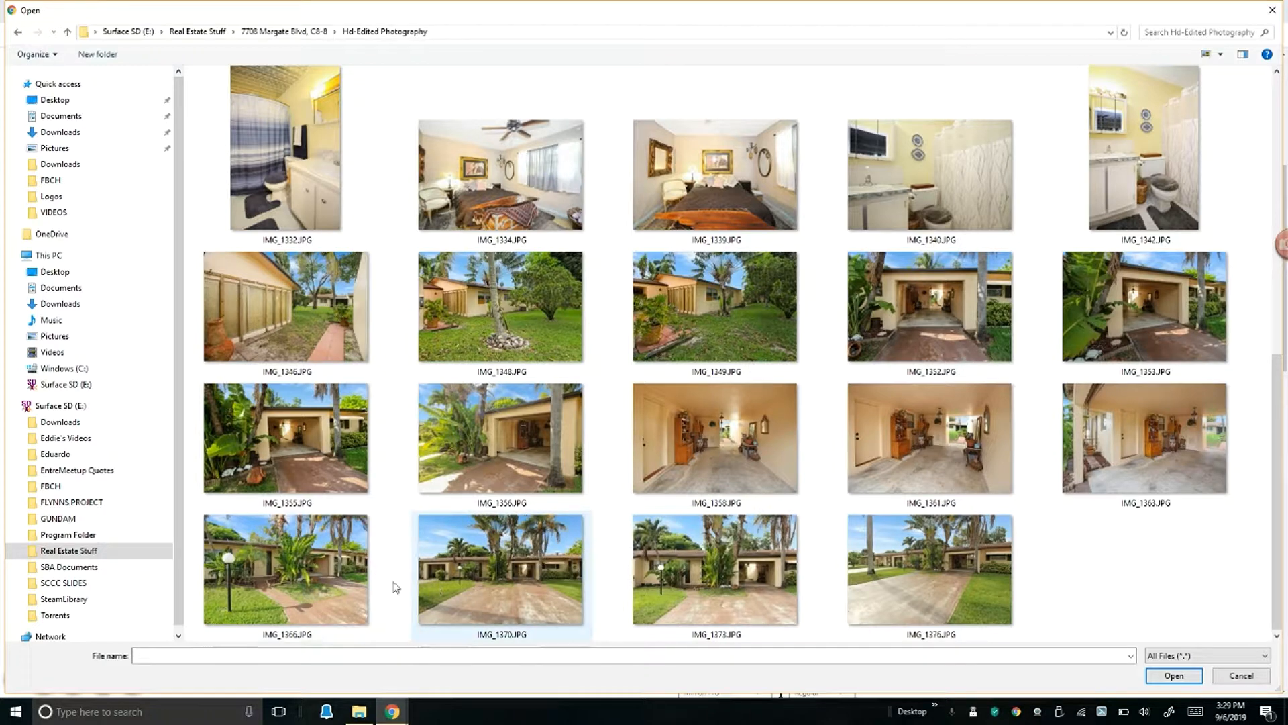
double_click(339, 578)
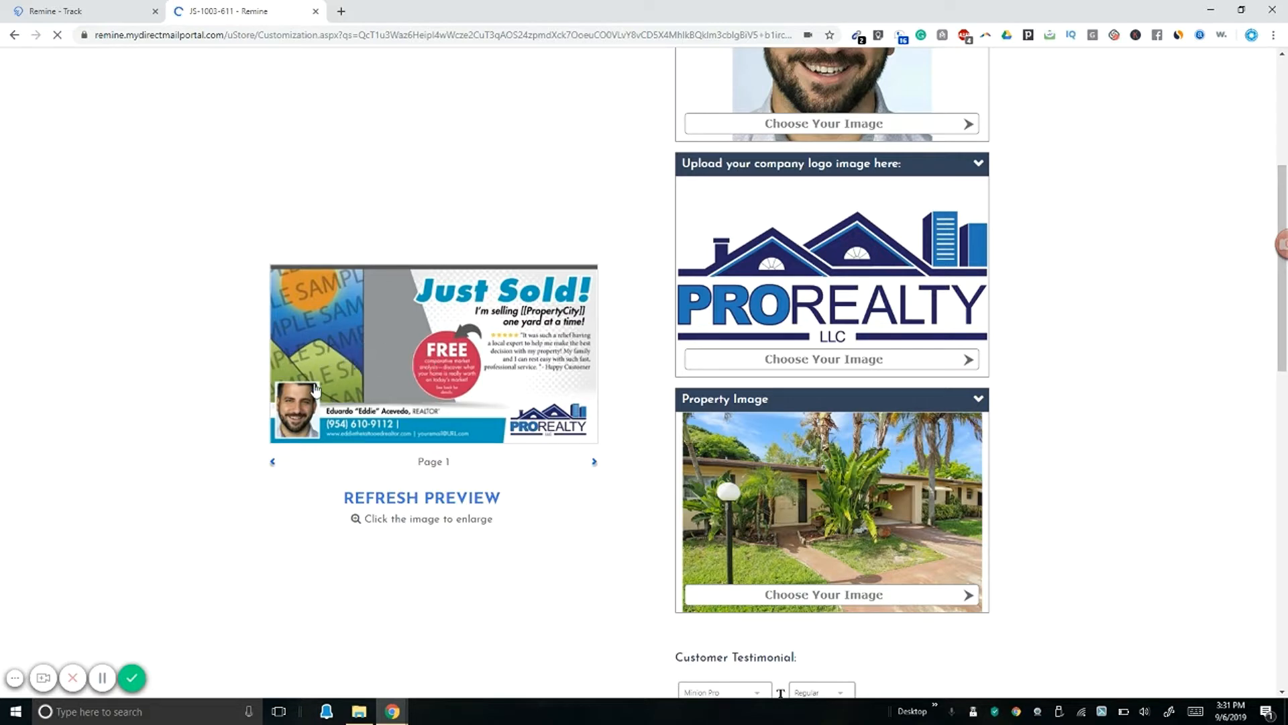
Step: Edit the agent's full name to remove the quoted nickname and add the middle name
scroll(564, 590, down, 3)
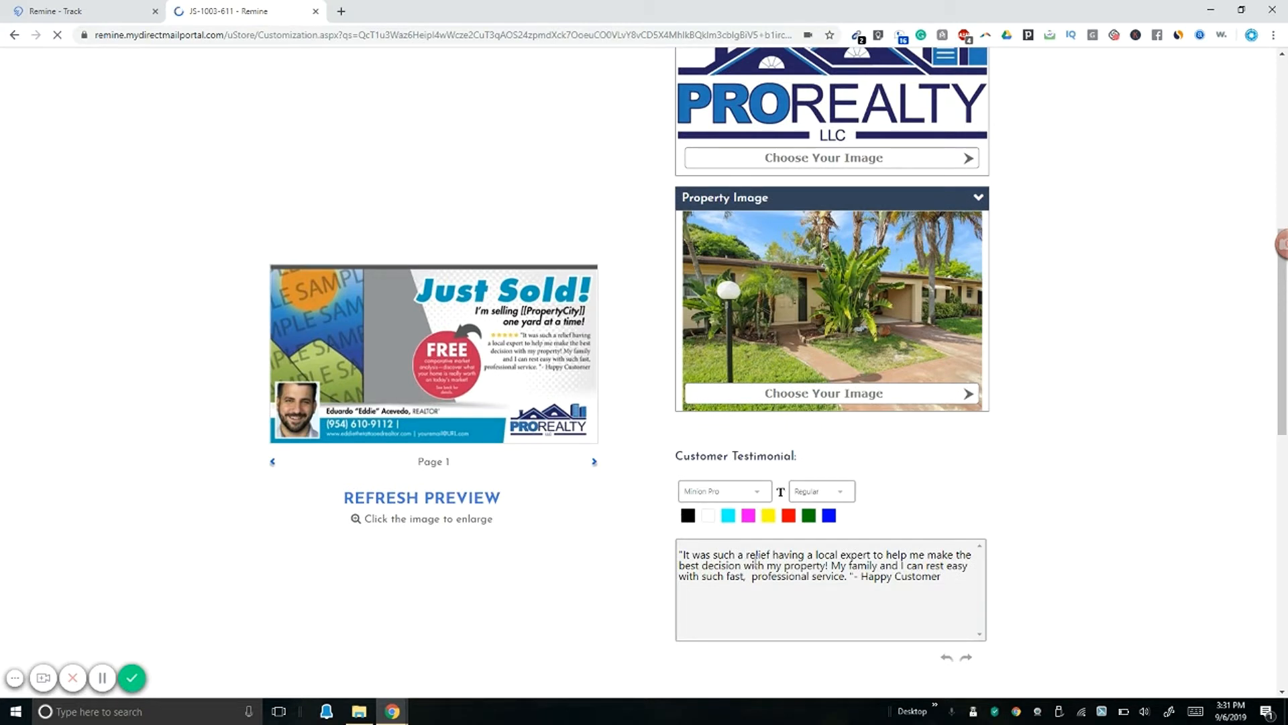
scroll(857, 567, down, 1)
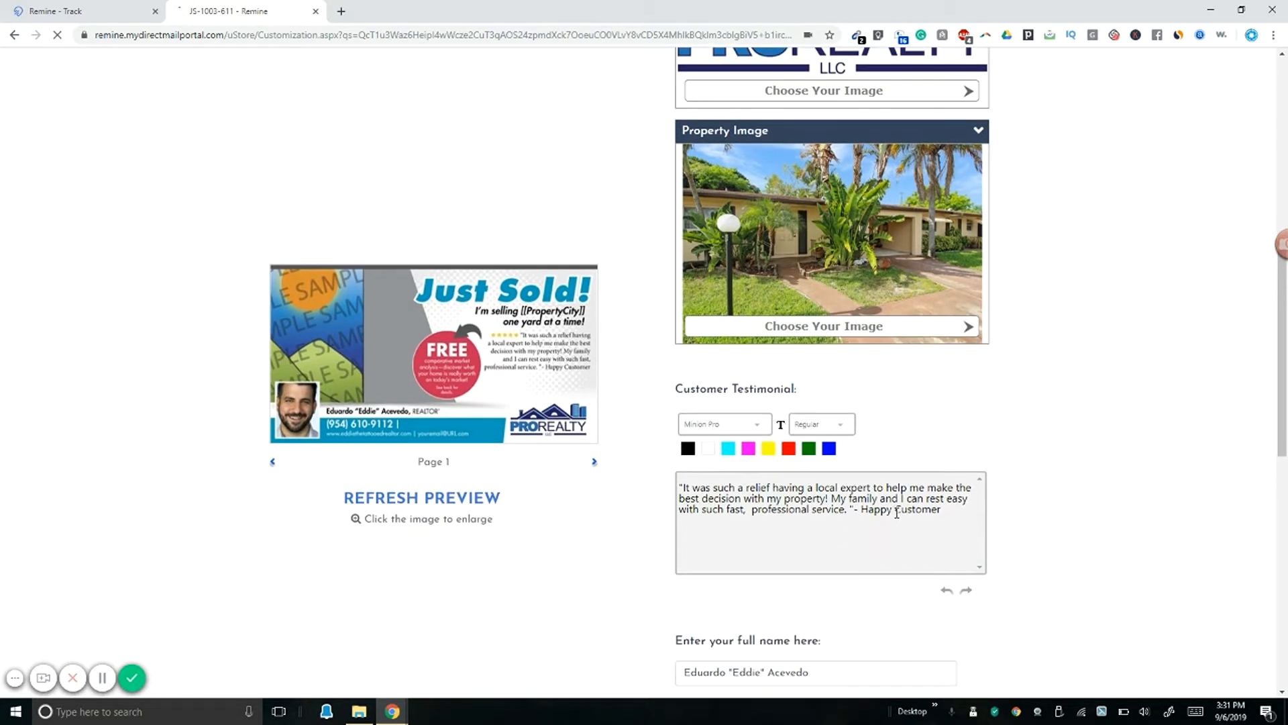
scroll(897, 513, down, 1)
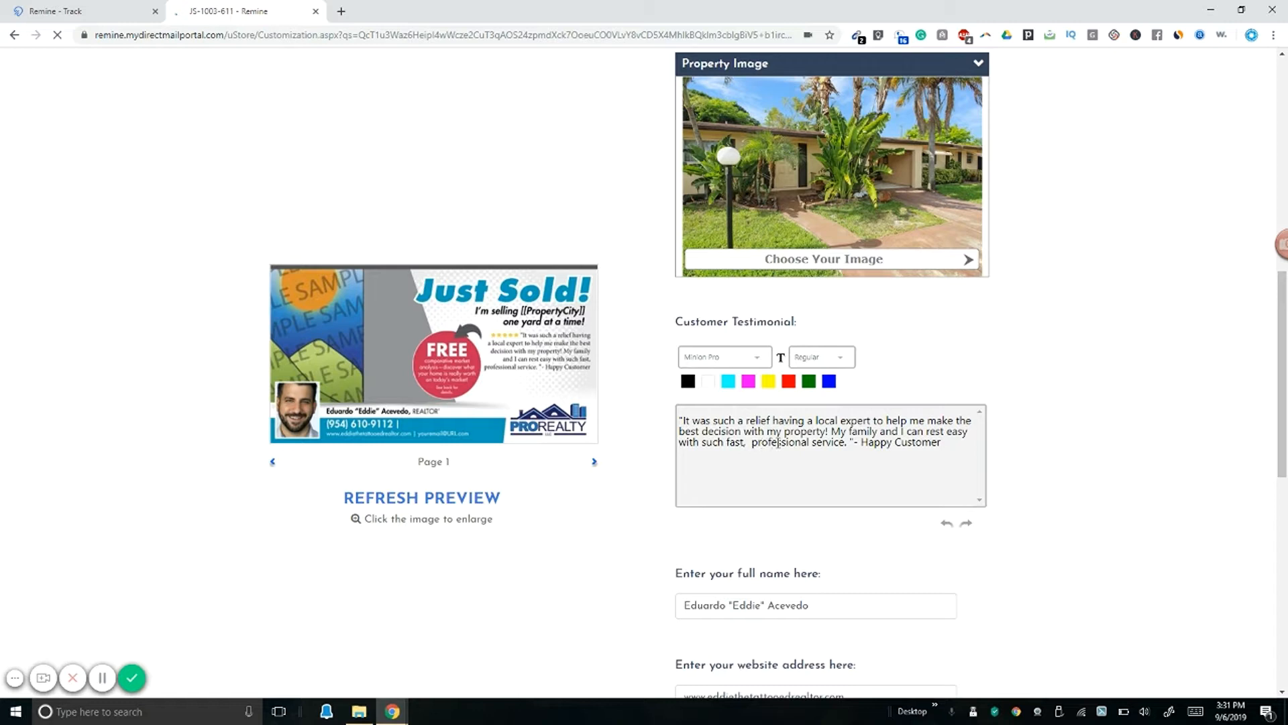
scroll(786, 479, down, 1)
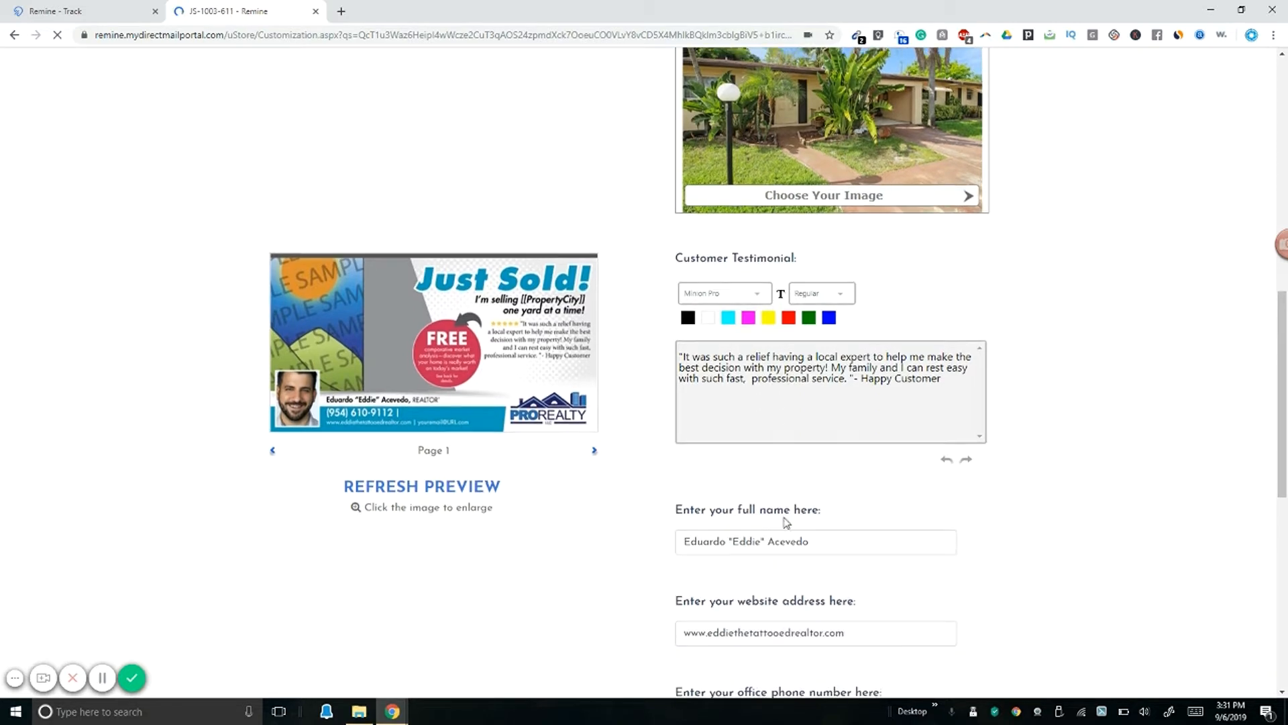
click(768, 538)
drag(760, 539, 736, 540)
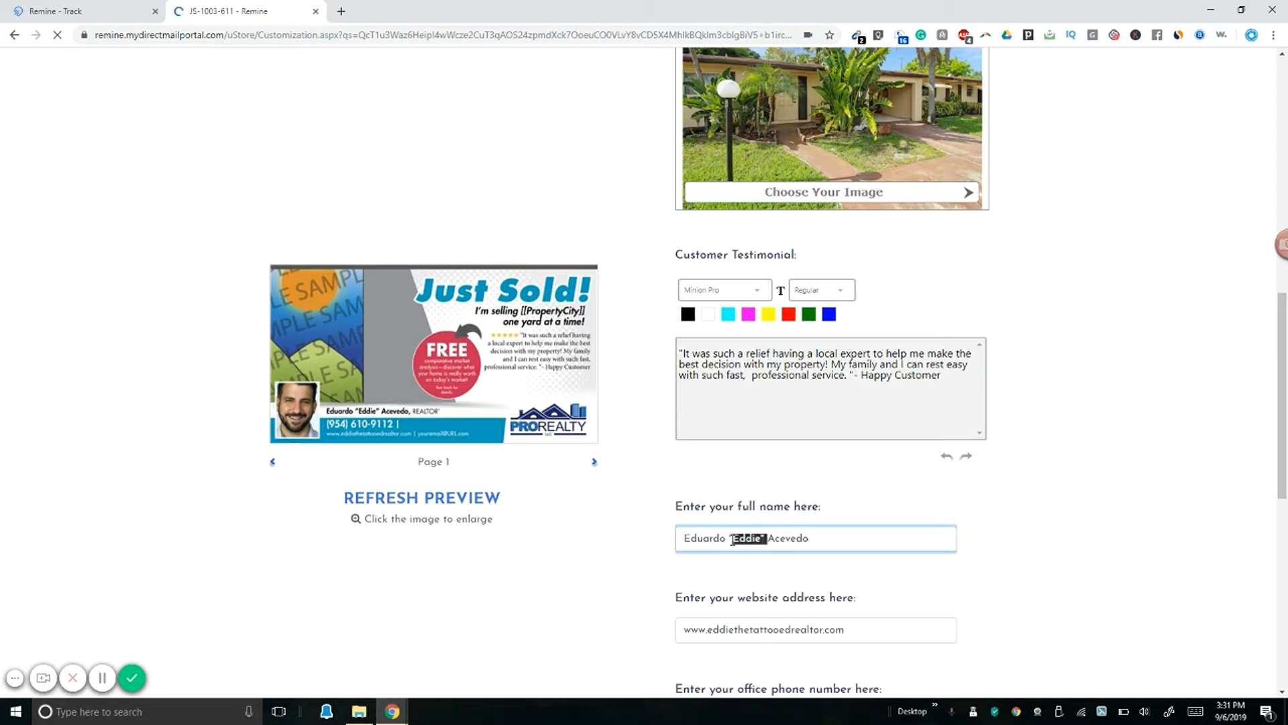
key(BackSpace)
click(815, 539)
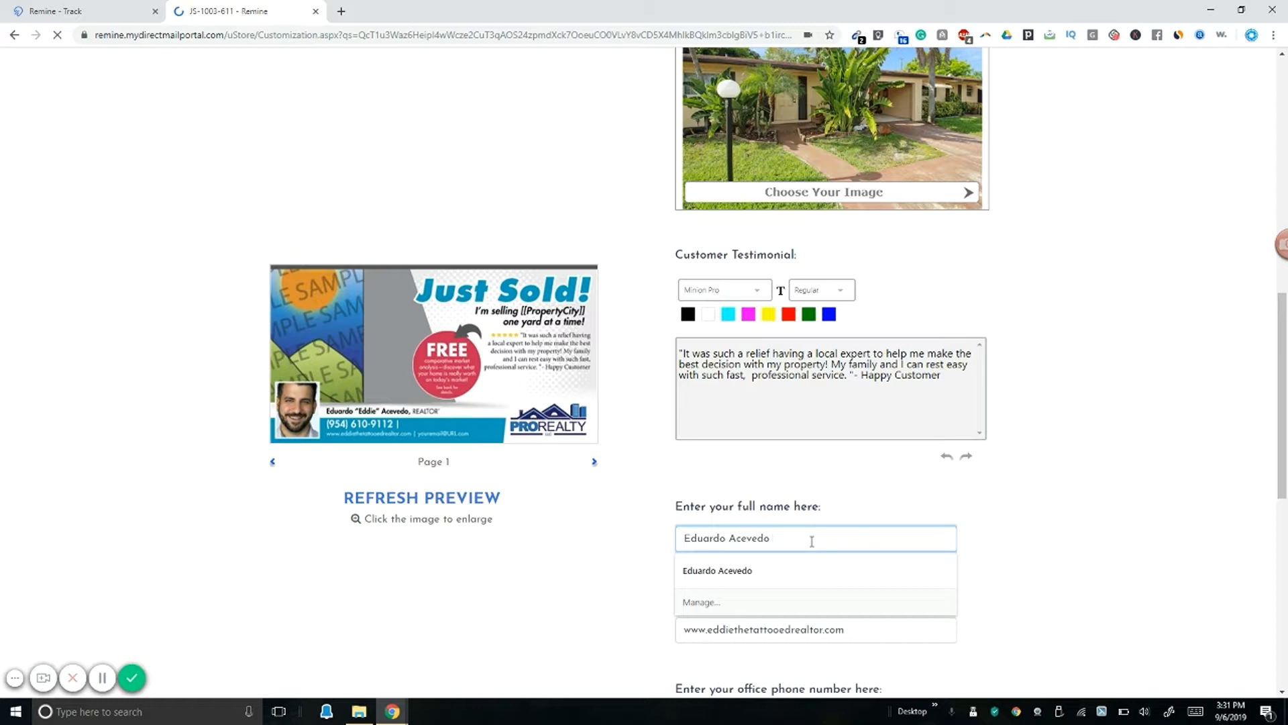
text(PA)
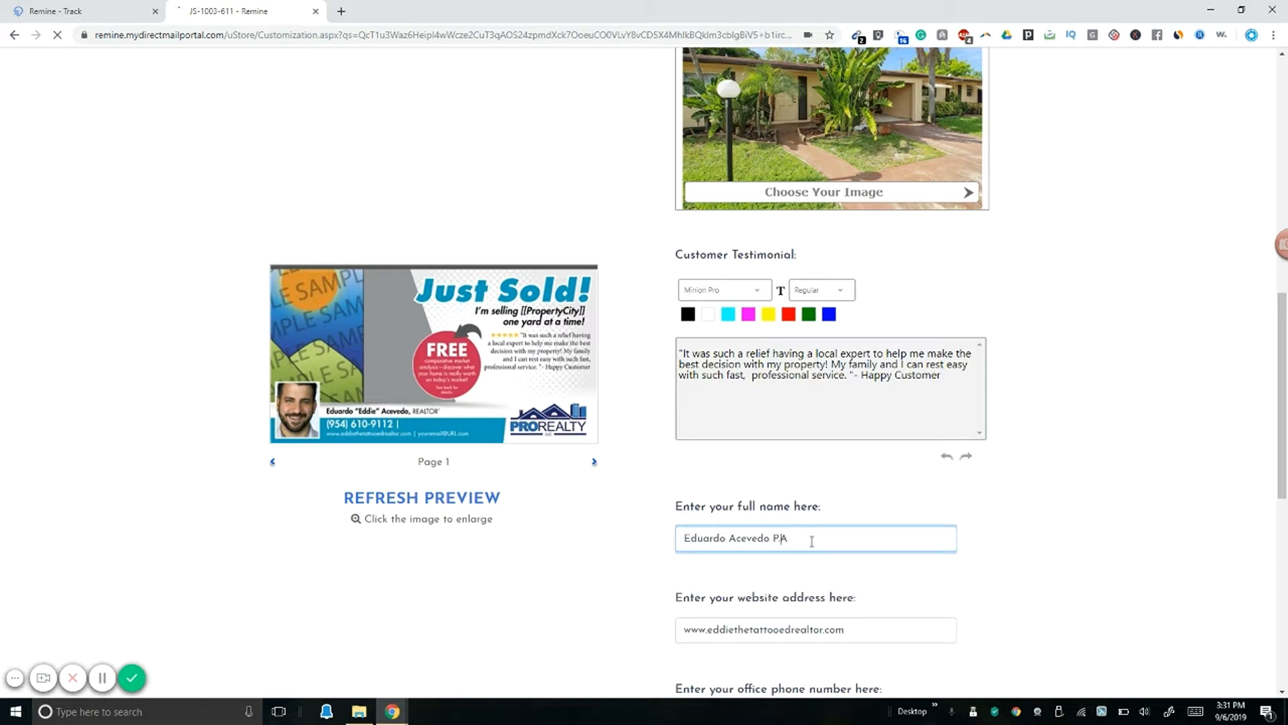
text(Miguel)
Step: Copy the office phone number into the mobile phone field
scroll(912, 534, down, 2)
scroll(835, 495, down, 2)
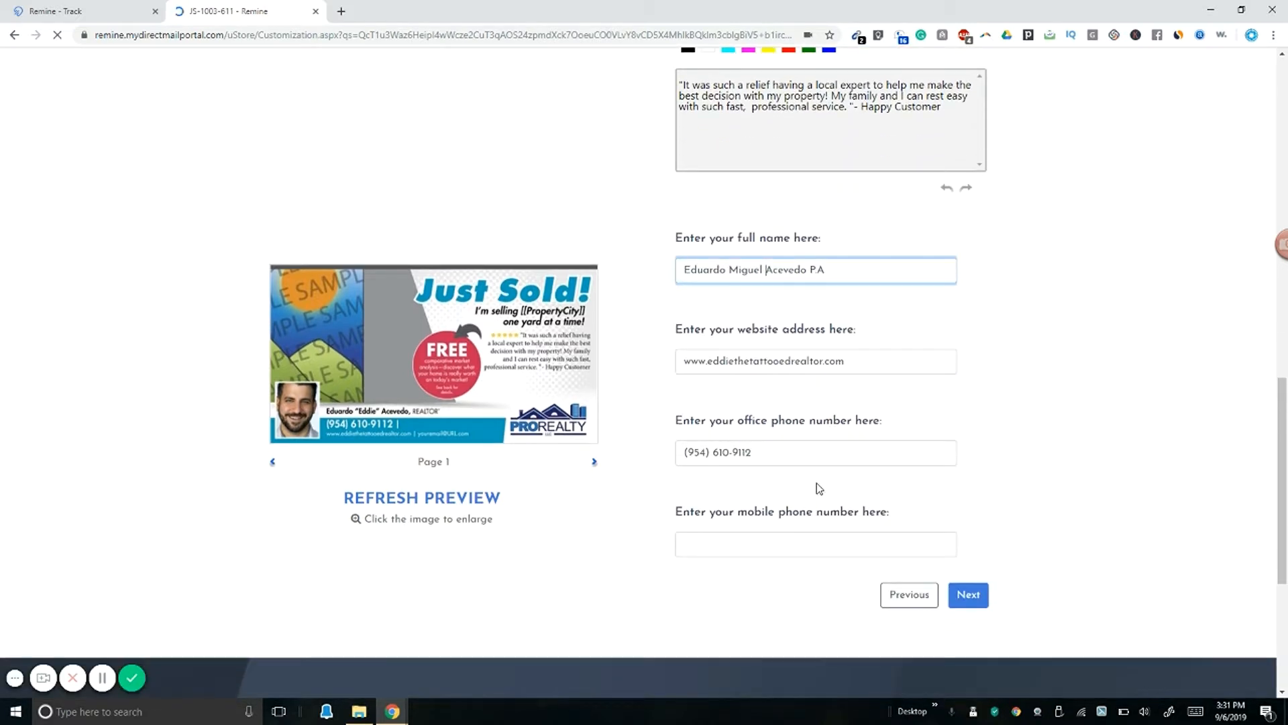
click(773, 457)
key(ctrl+c)
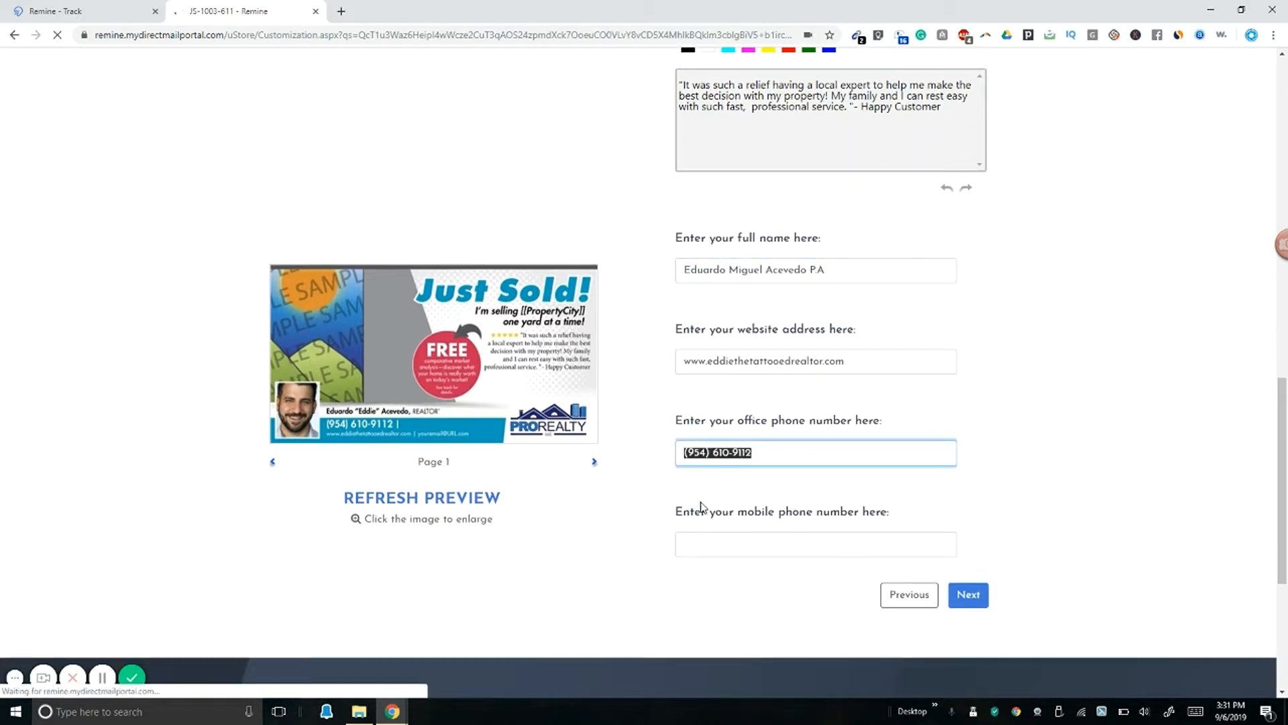
click(771, 545)
key(ctrl+v)
click(1008, 510)
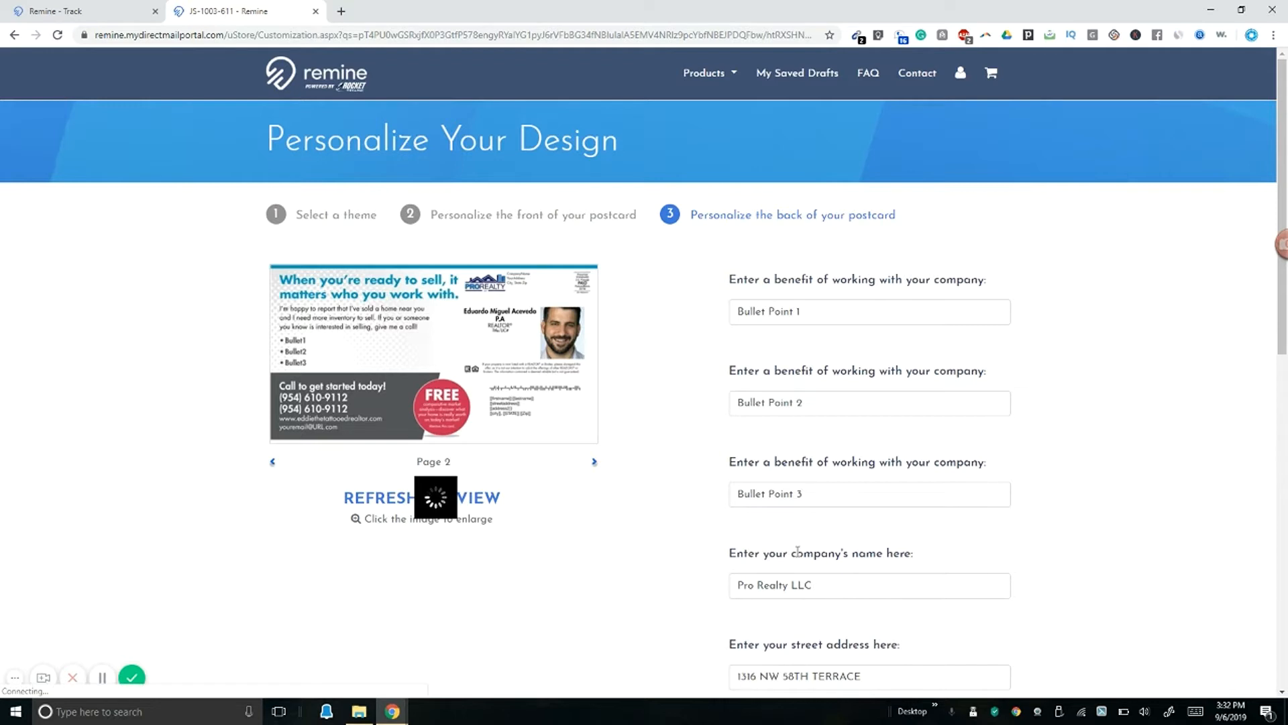
Step: Replace the 'Title, License #' placeholder with Realtor and the agent's license number, then continue
scroll(811, 599, down, 4)
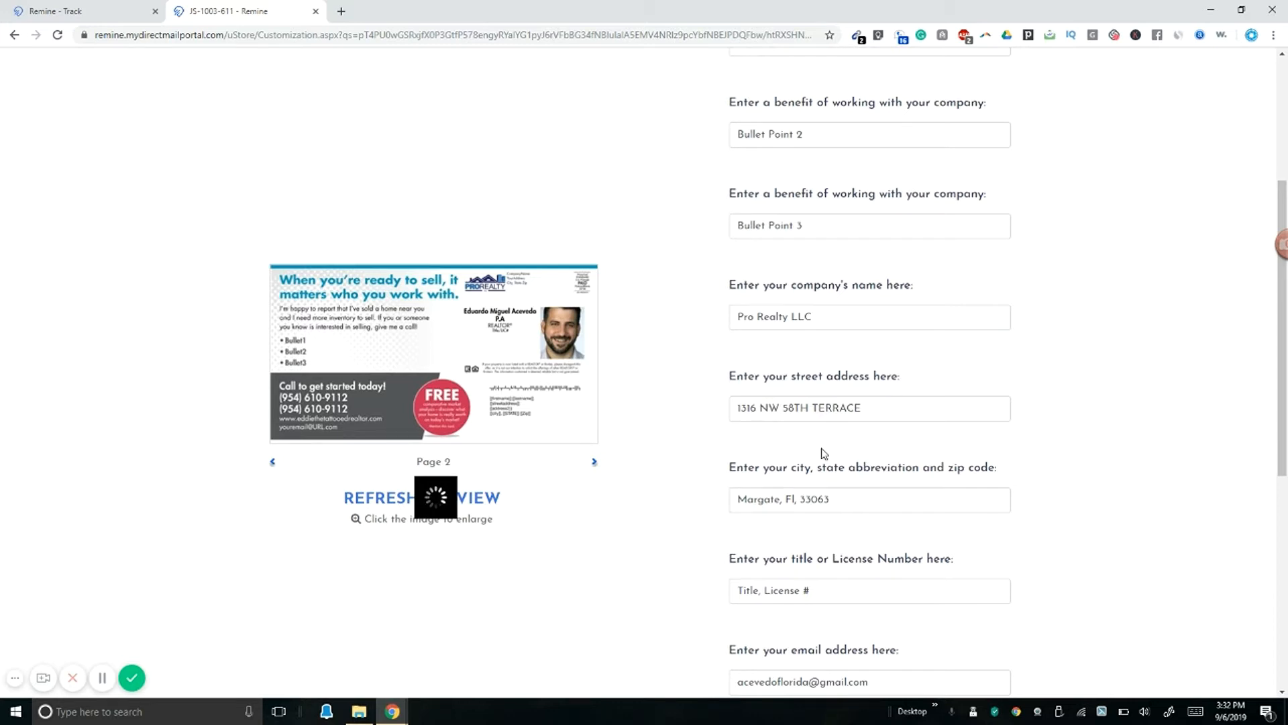
scroll(840, 426, down, 1)
scroll(839, 425, down, 2)
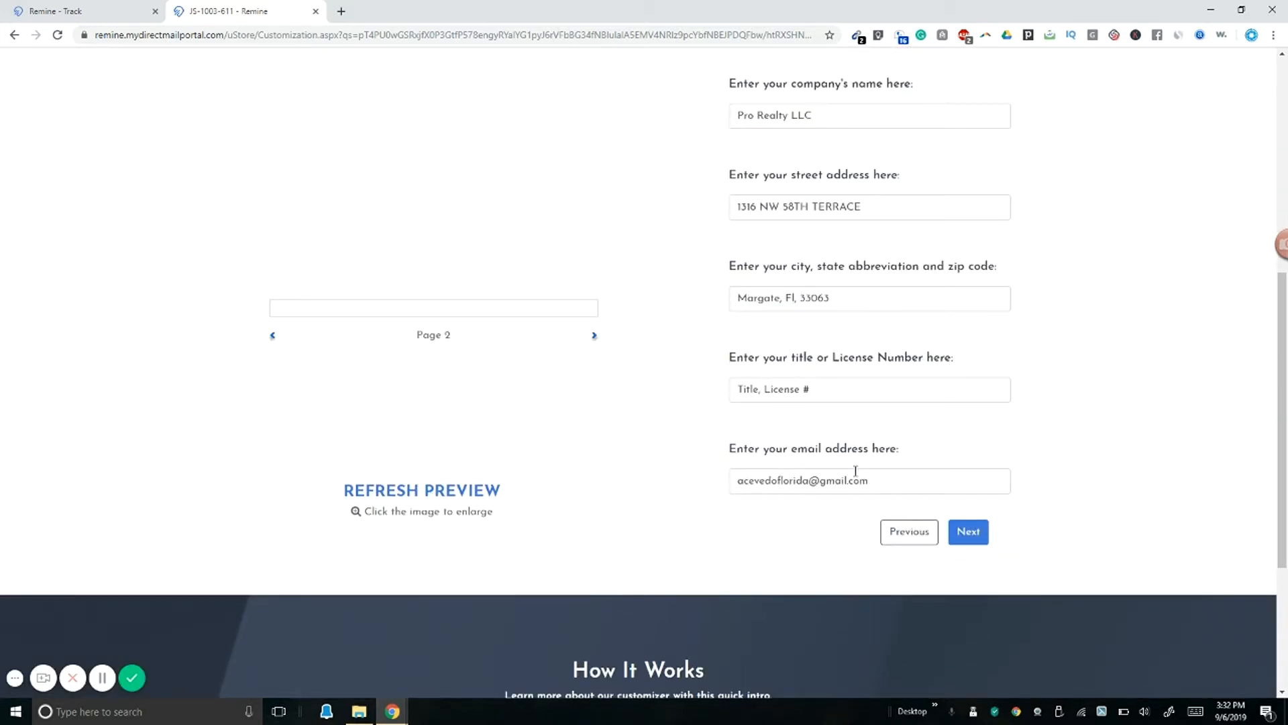
scroll(855, 471, up, 5)
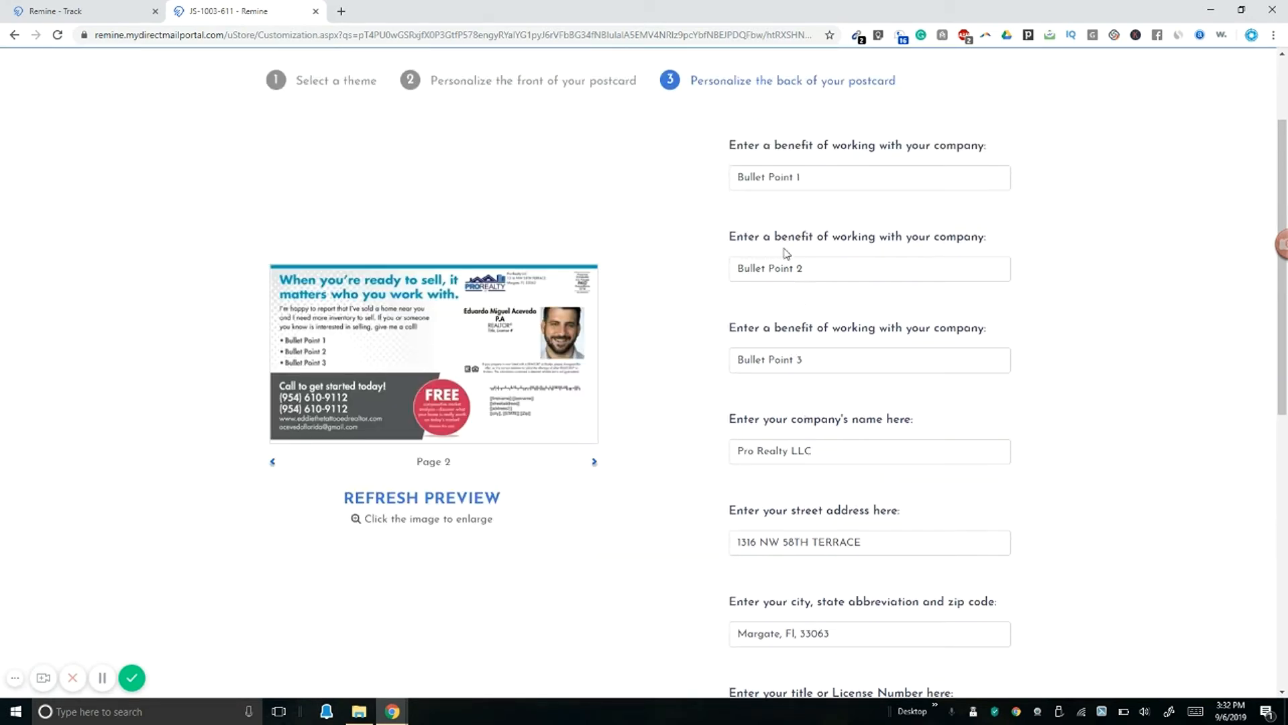
scroll(823, 425, down, 3)
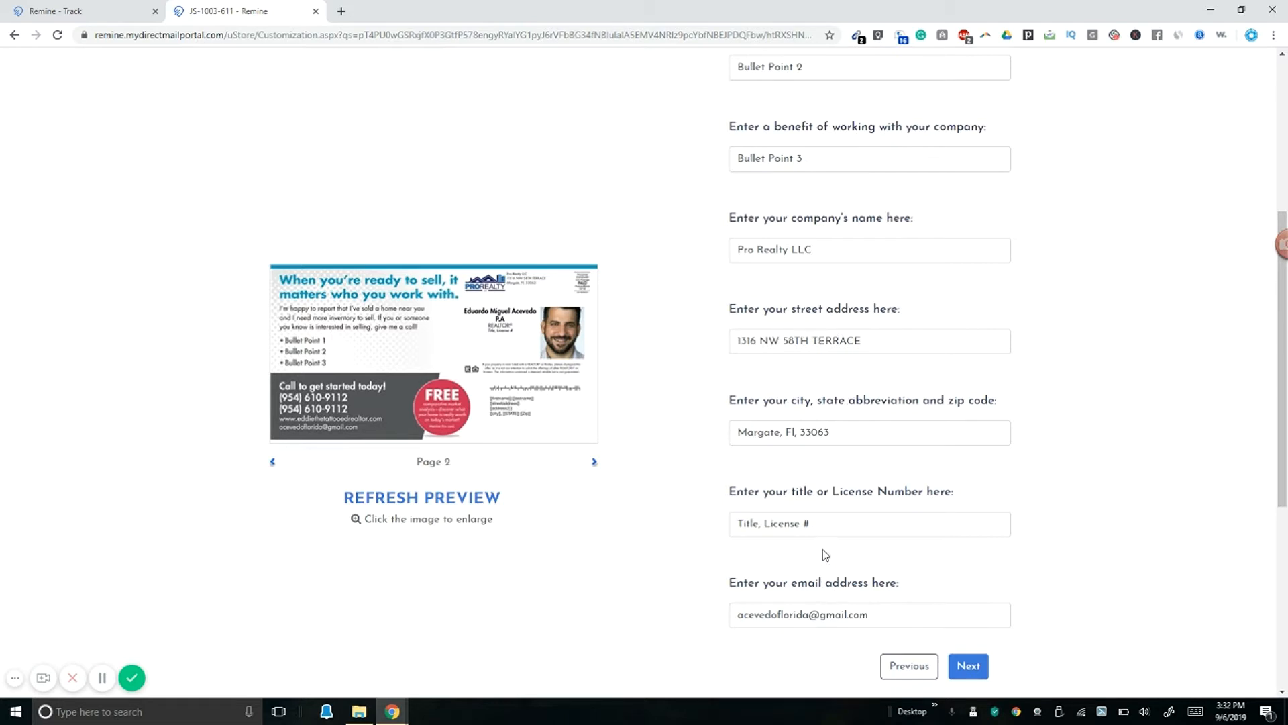
click(820, 527)
drag(820, 526, 704, 528)
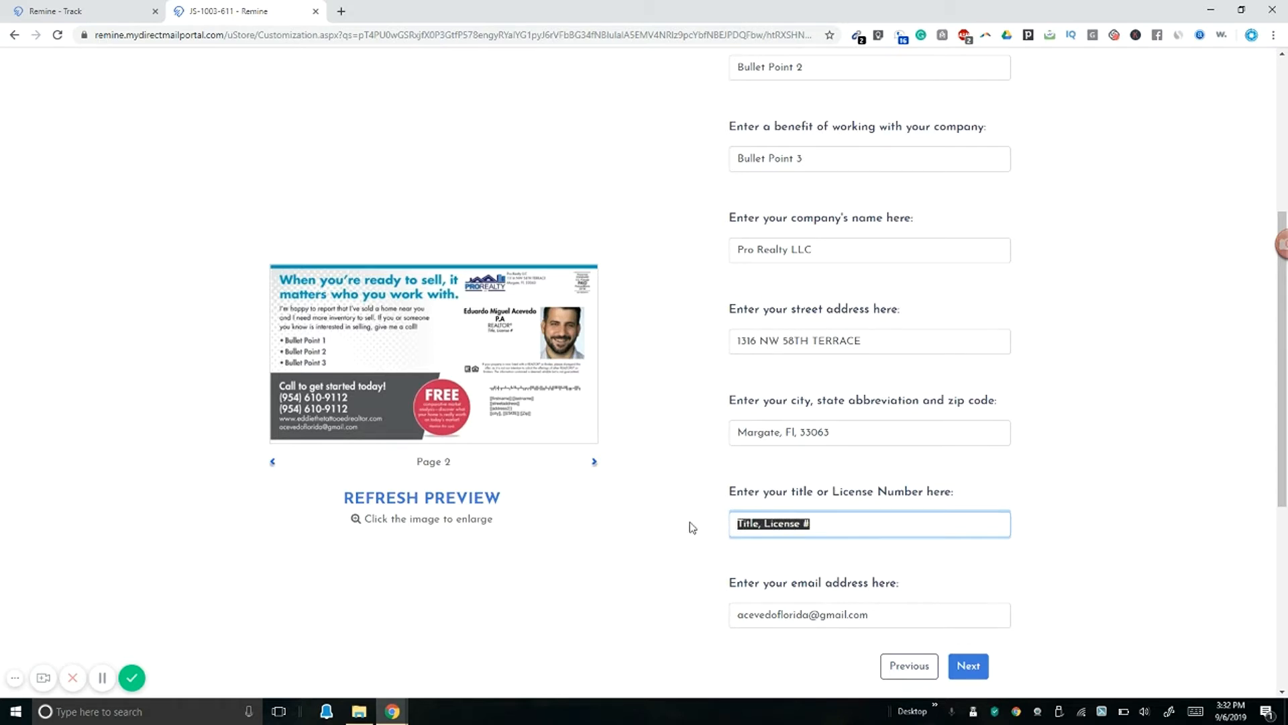
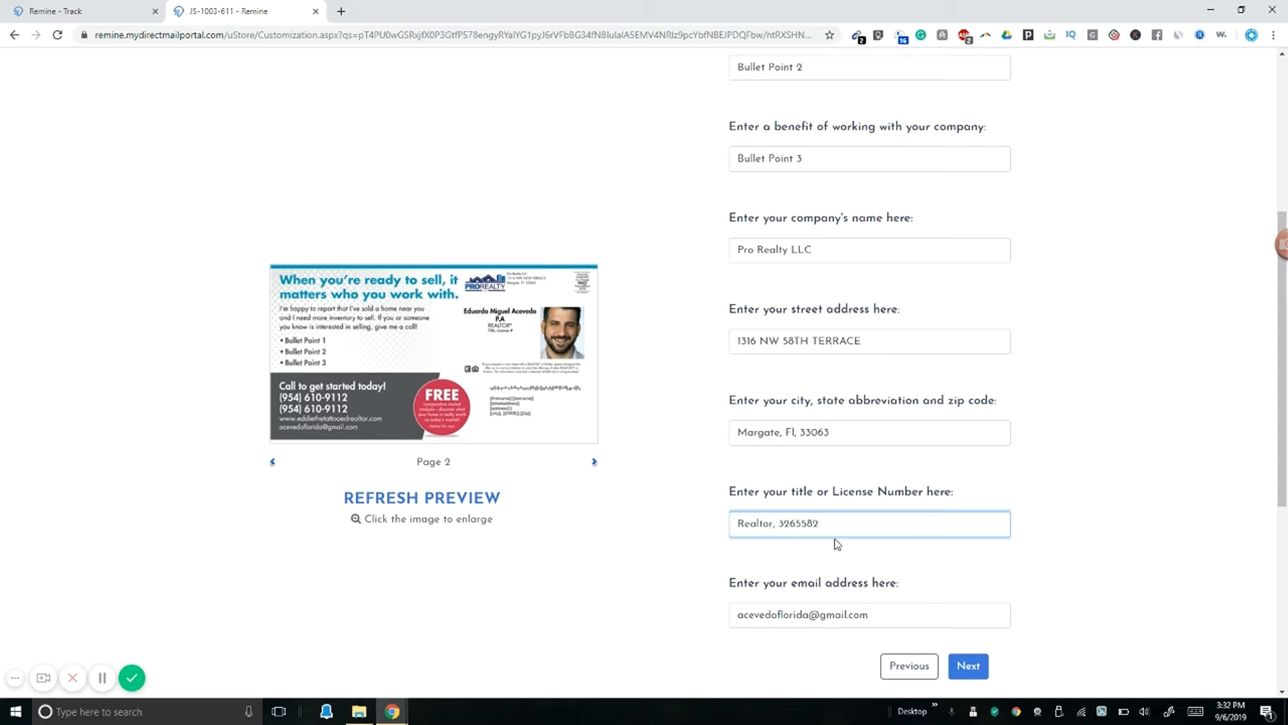
scroll(834, 540, down, 2)
click(969, 533)
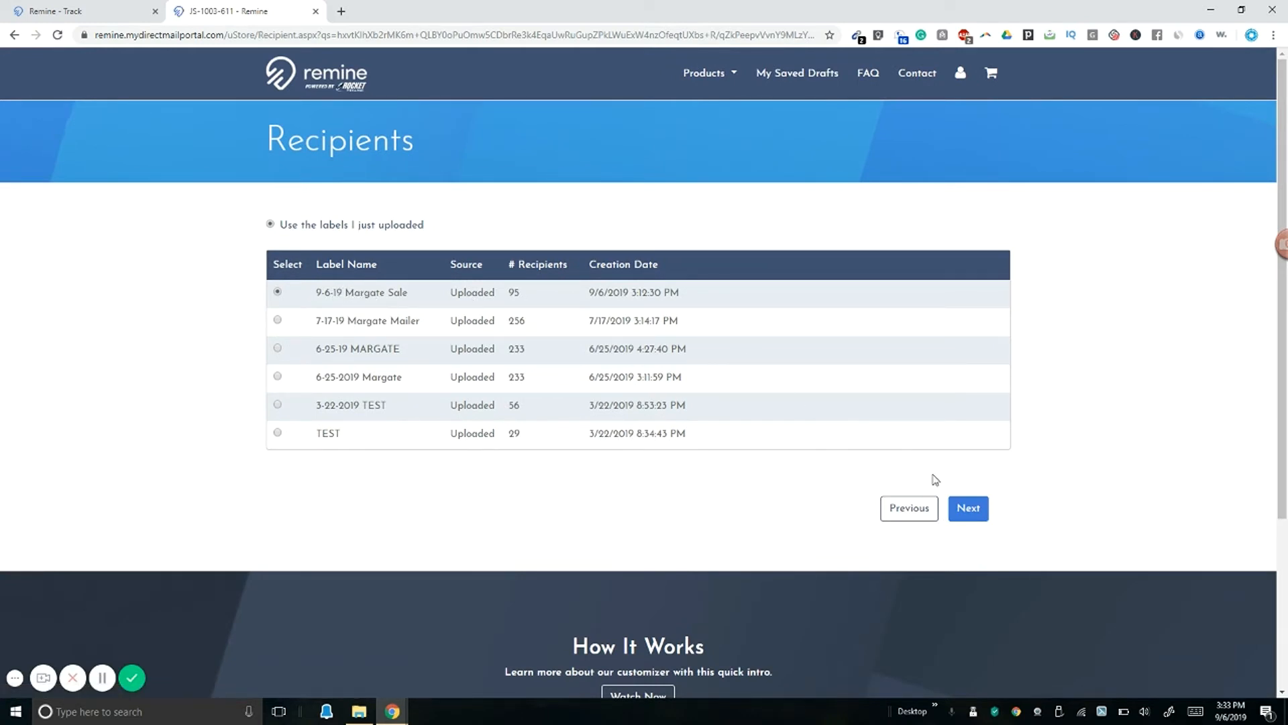
Step: Continue with the 9-6-19 Margate Sale label through to the Campaign Summary
click(970, 513)
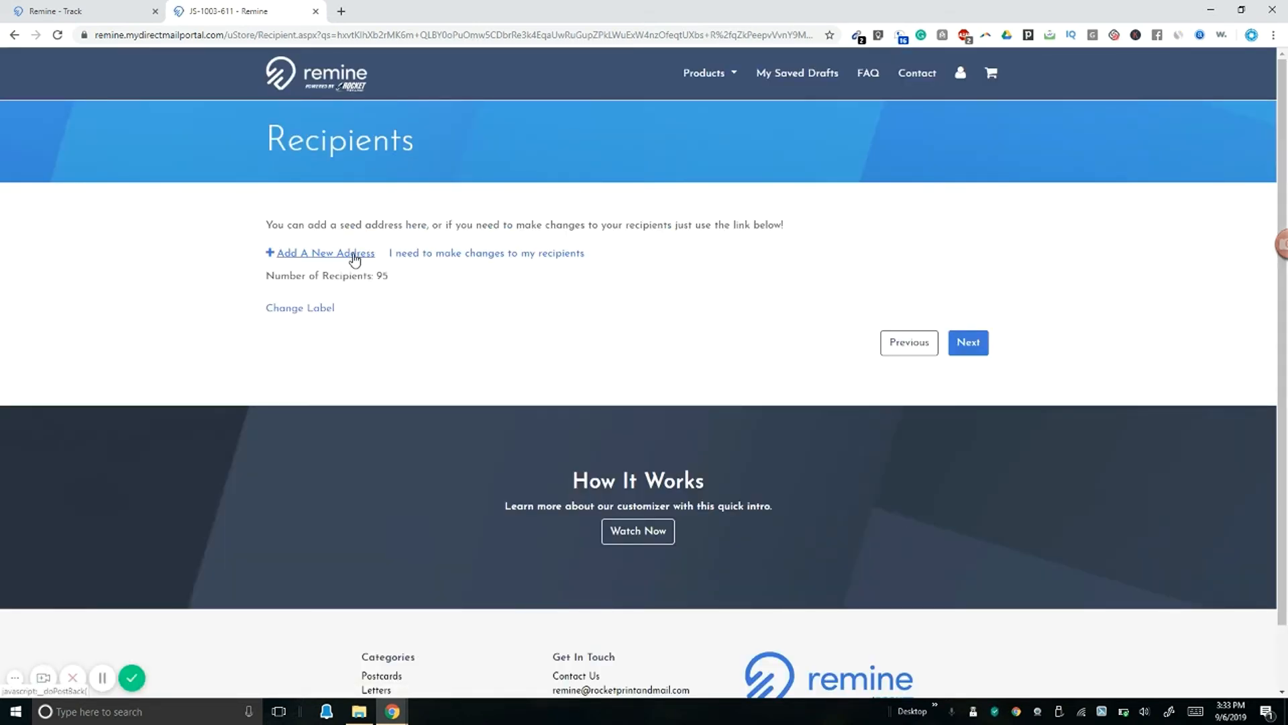
click(967, 343)
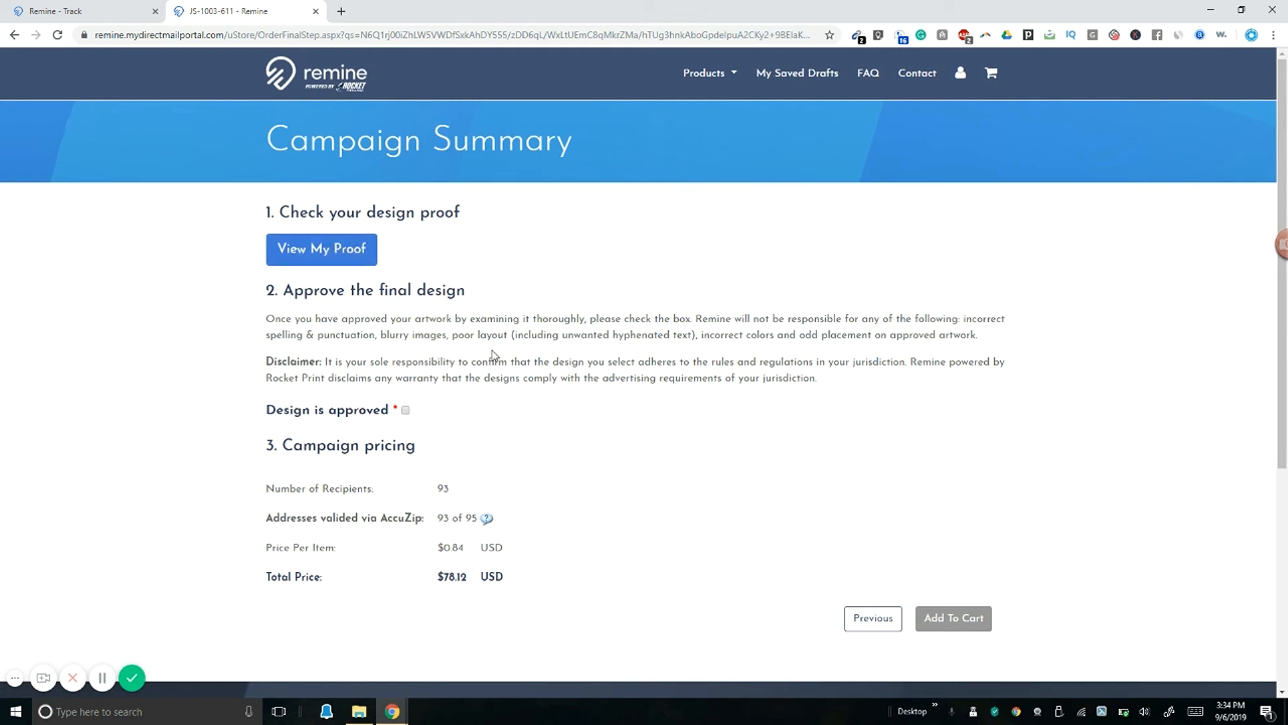
mouse_move(486, 518)
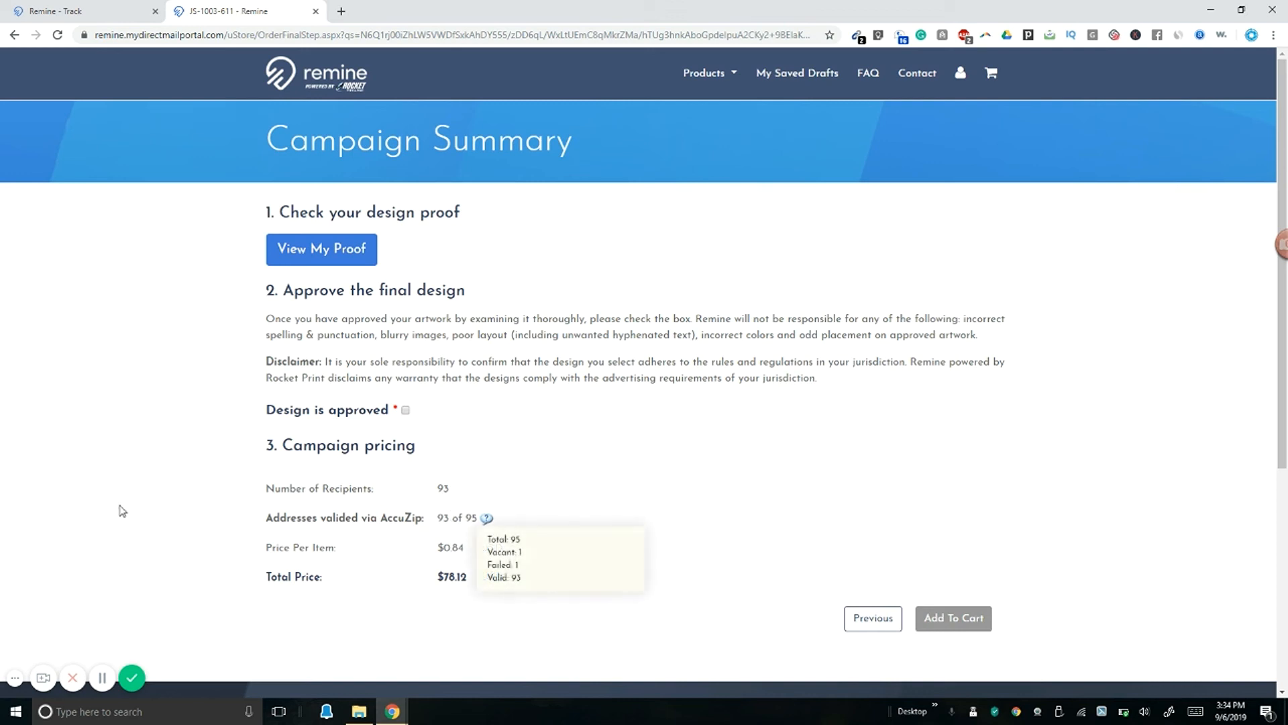